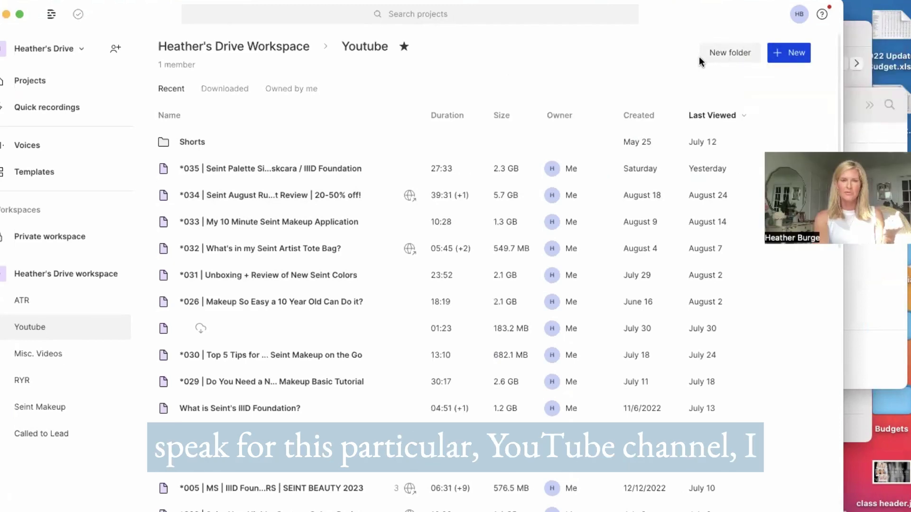
Step: Create a video project in the Youtube workspace and add IMG_6440.mov from the Downloads folder to it
click(780, 51)
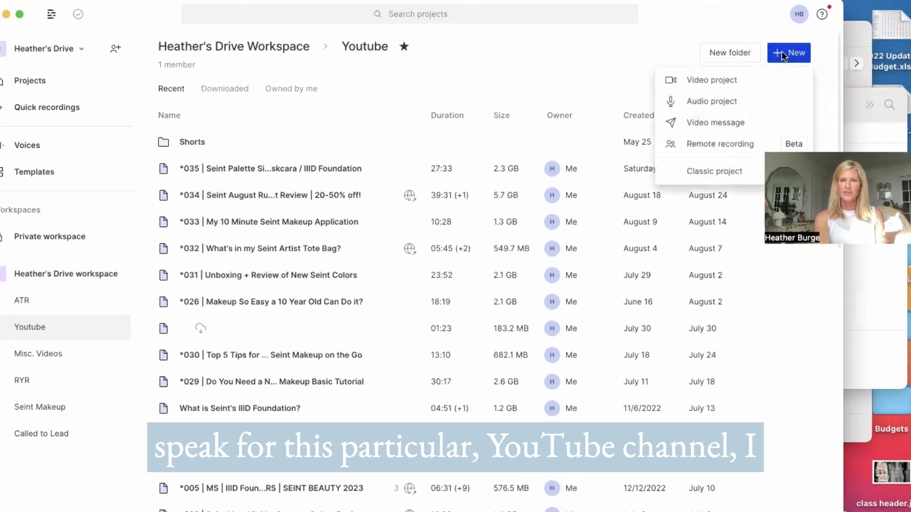
click(728, 80)
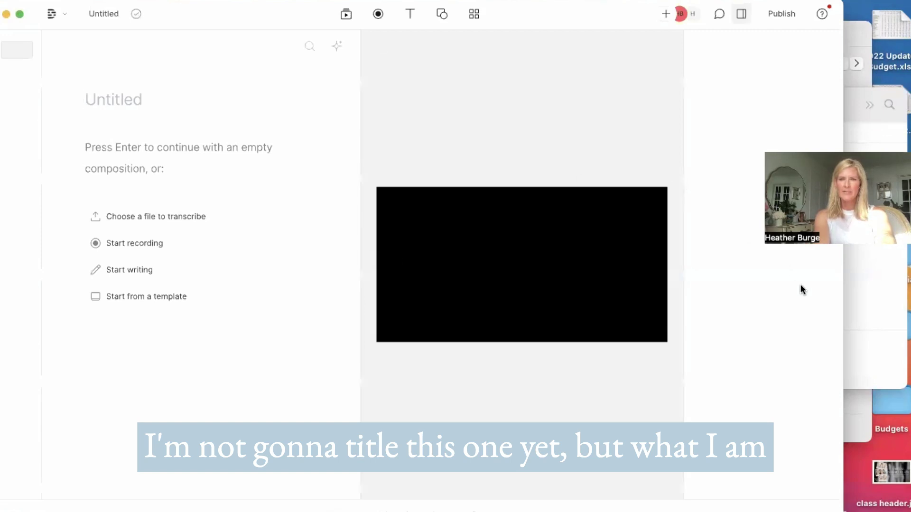
click(859, 297)
click(583, 202)
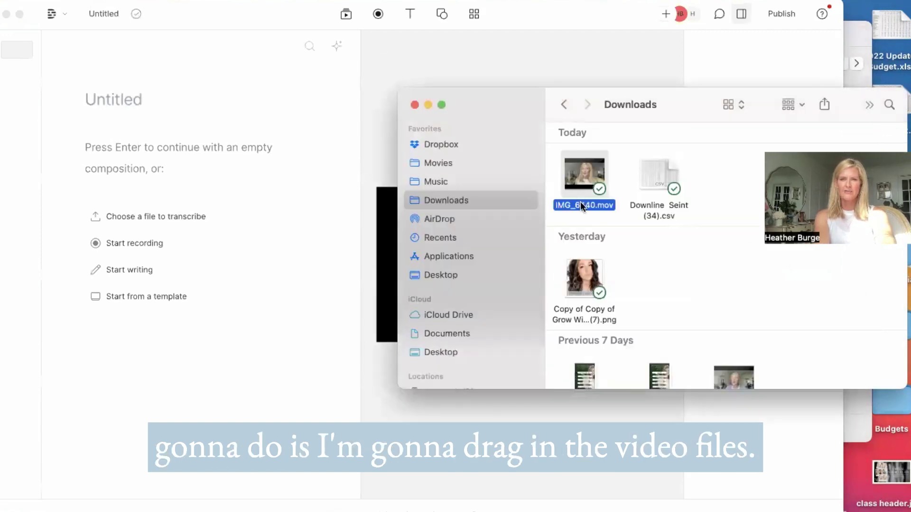
drag(584, 205, 192, 164)
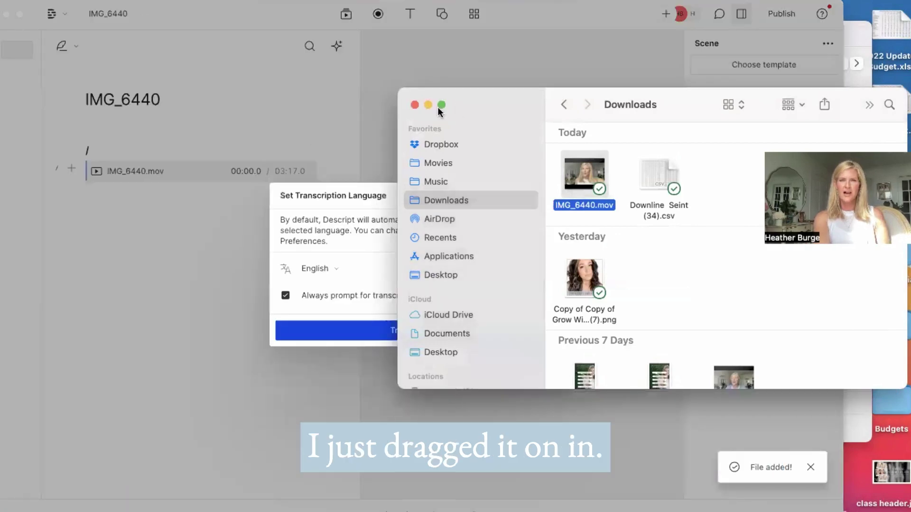
click(415, 105)
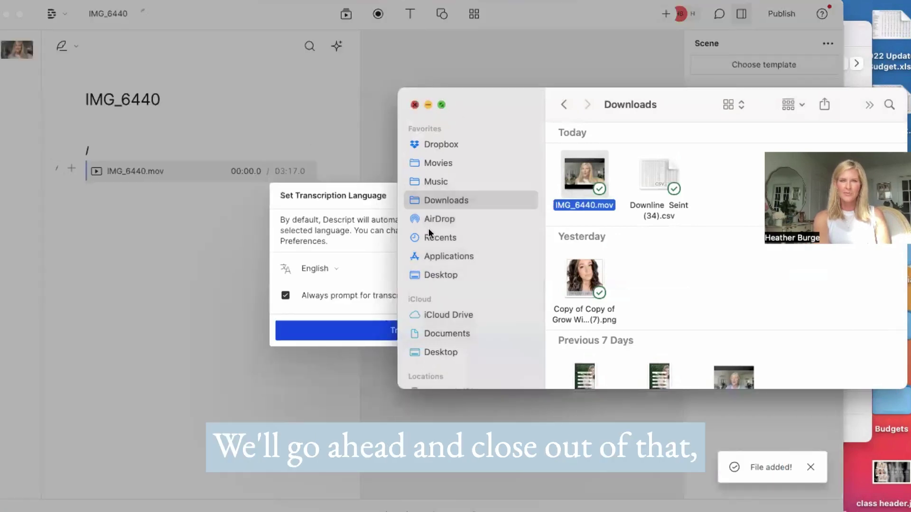
Step: Transcribe the imported video in English and show the timeline
click(375, 331)
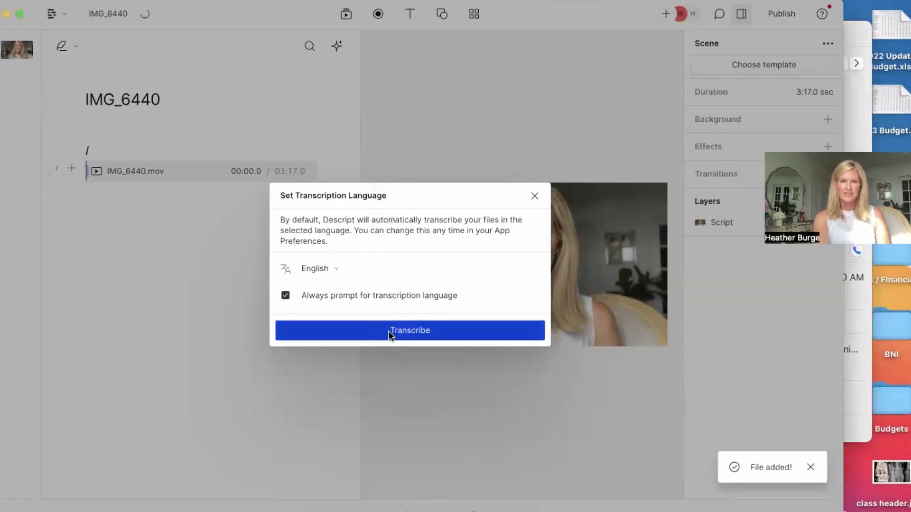
click(388, 332)
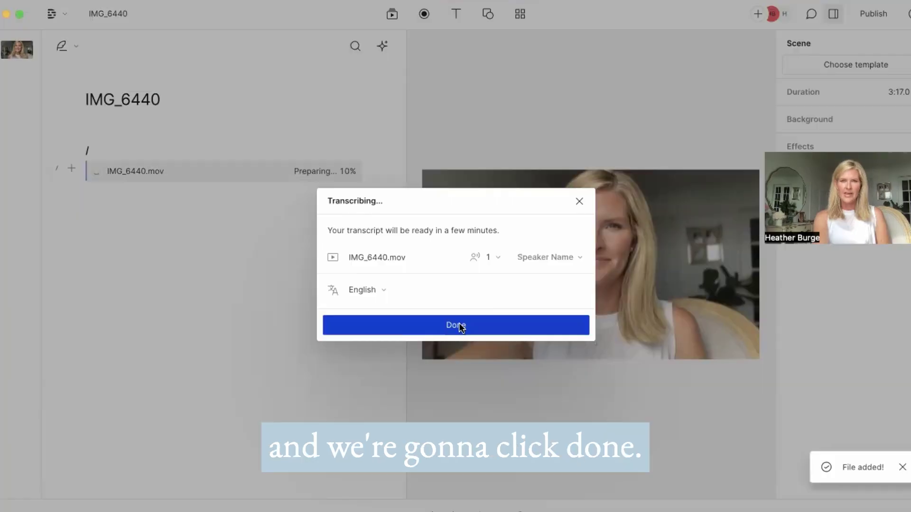
click(459, 323)
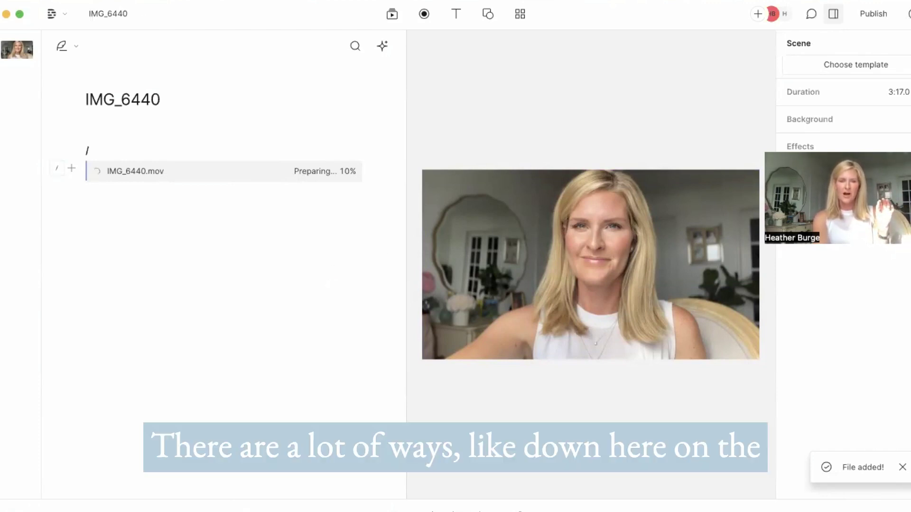
click(34, 507)
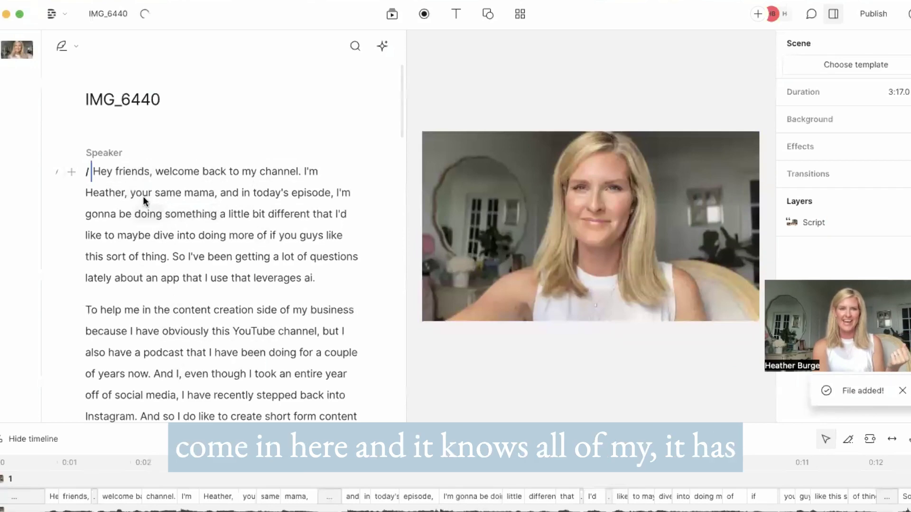
Step: Examine the finished transcript and the filler words underlined in it
scroll(208, 373, down, 7)
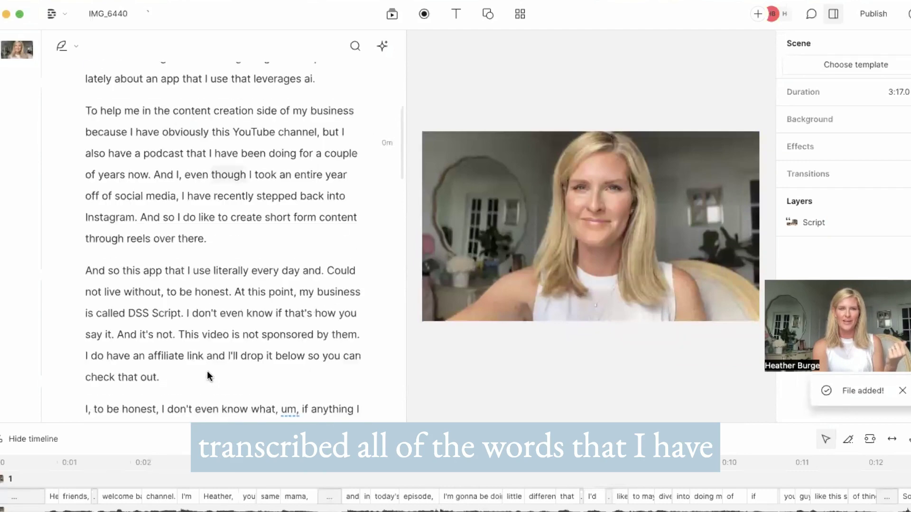
scroll(207, 374, down, 6)
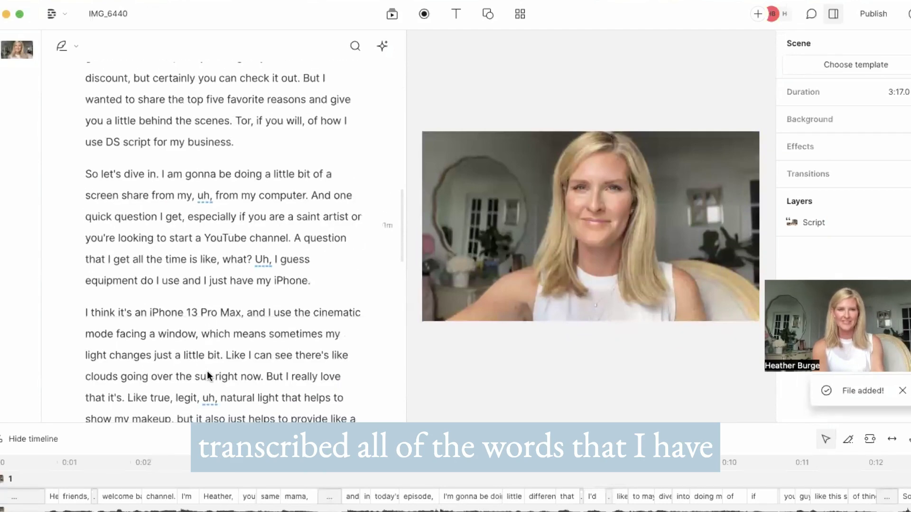
scroll(207, 375, down, 5)
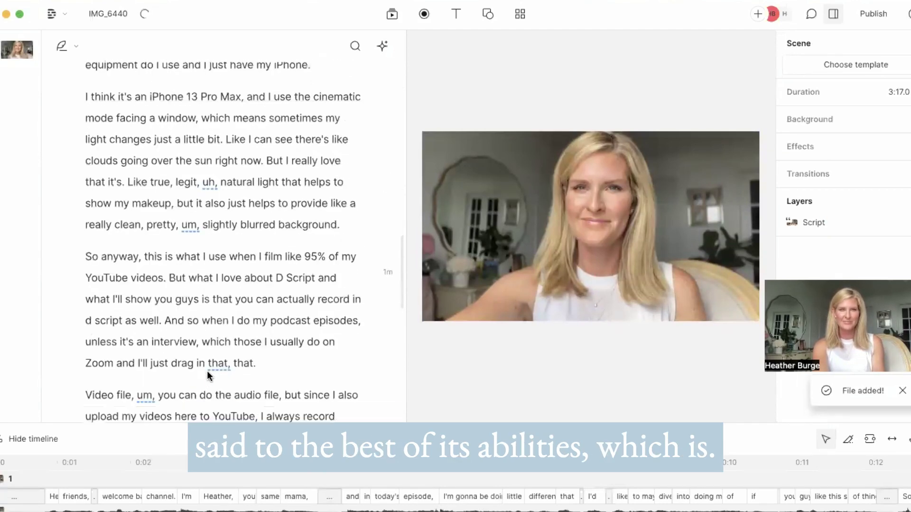
scroll(208, 375, up, 4)
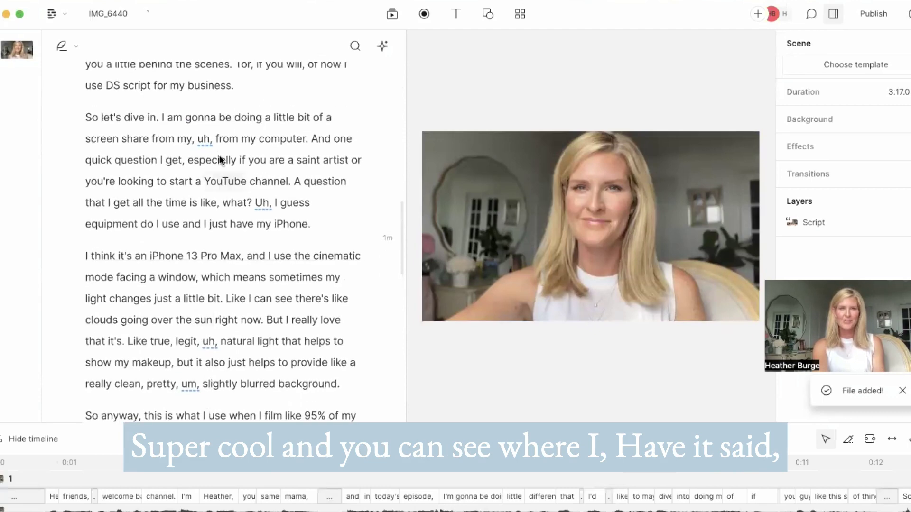
scroll(282, 275, down, 2)
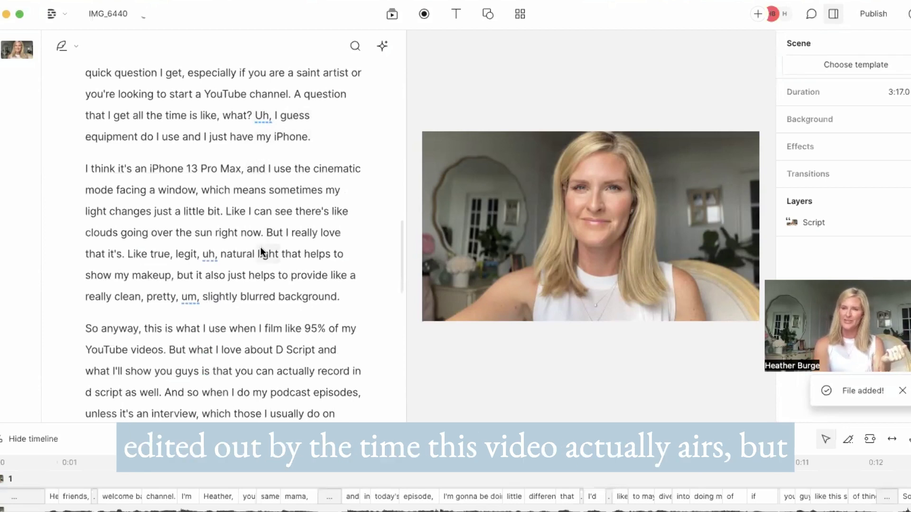
scroll(260, 252, down, 2)
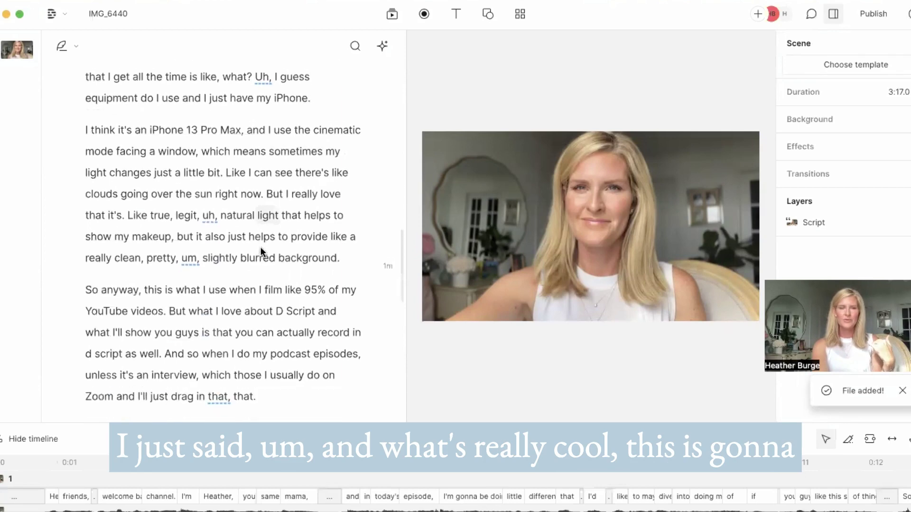
scroll(260, 251, up, 10)
scroll(261, 252, up, 8)
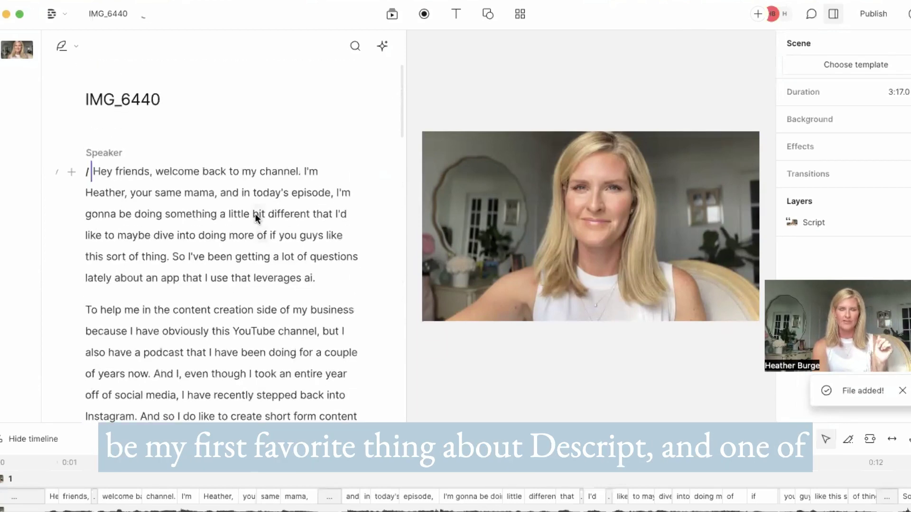
Step: Start filler word removal on the transcript and delete "um" after "know what" and "uh" after "screen share from my" one by one
scroll(255, 214, down, 10)
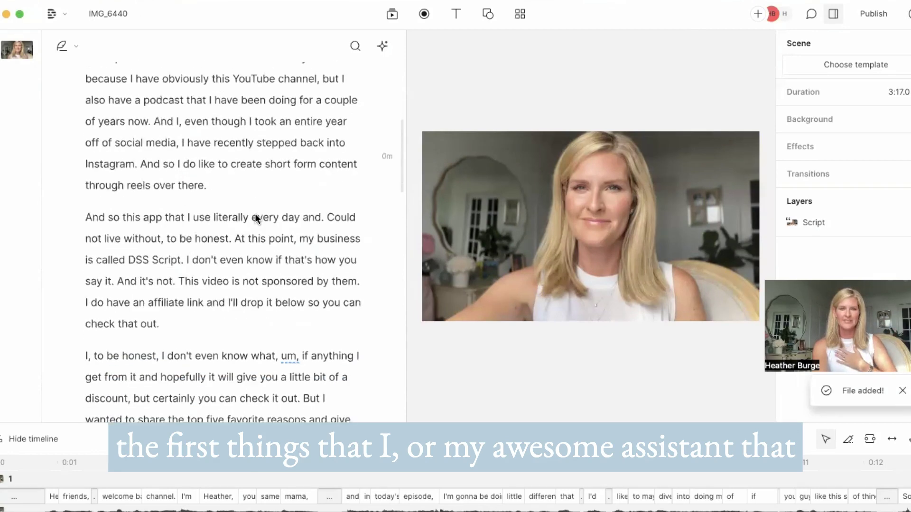
scroll(255, 214, down, 5)
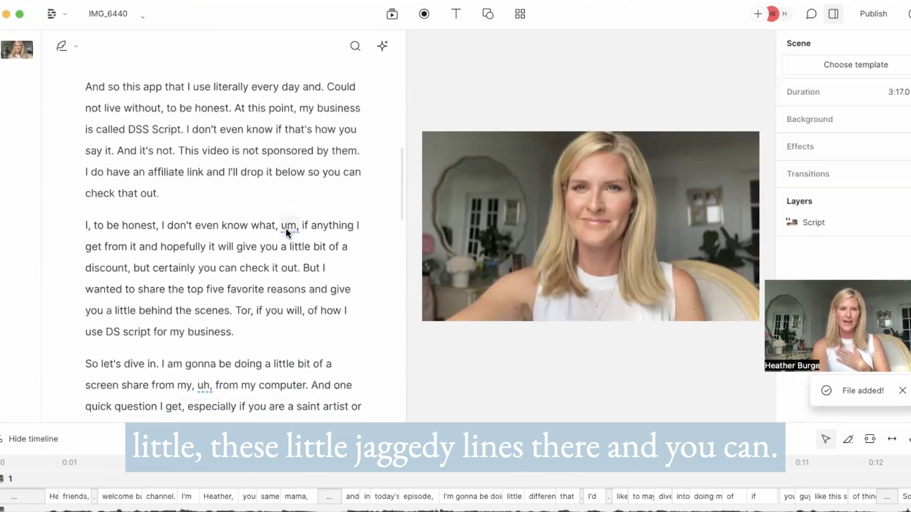
right_click(285, 227)
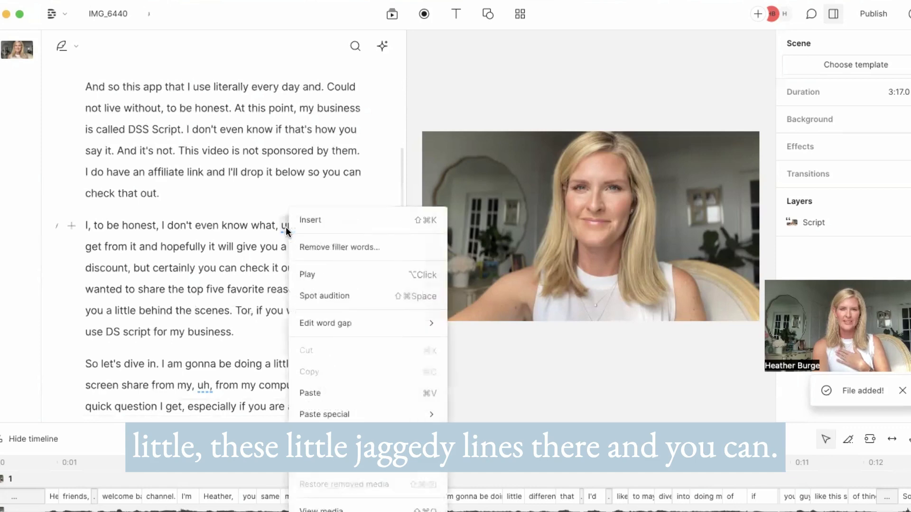
click(323, 247)
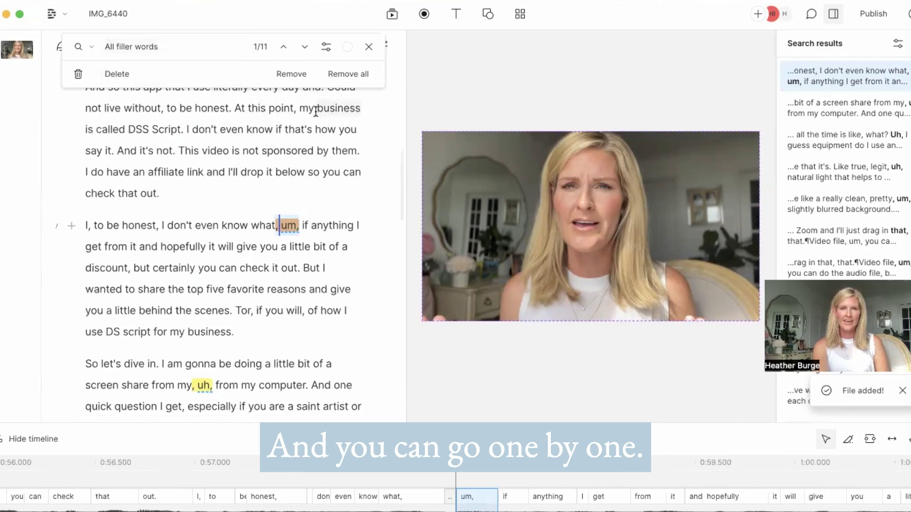
click(290, 74)
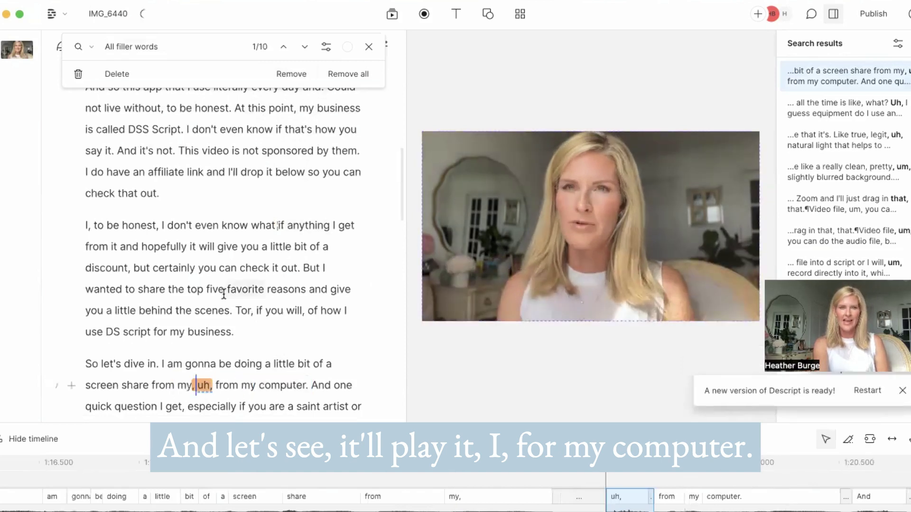
click(292, 74)
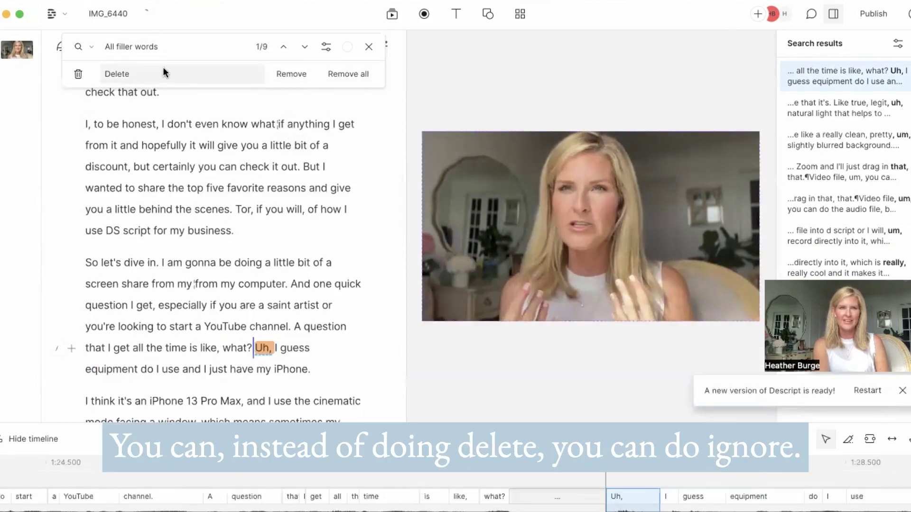
Step: Switch the filler word action to Ignore and apply it to all remaining filler words
click(136, 76)
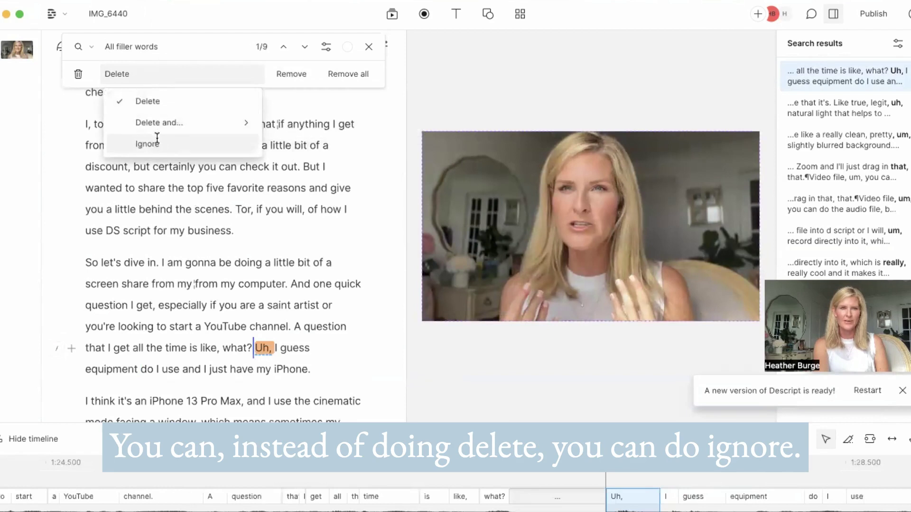
click(155, 138)
click(157, 75)
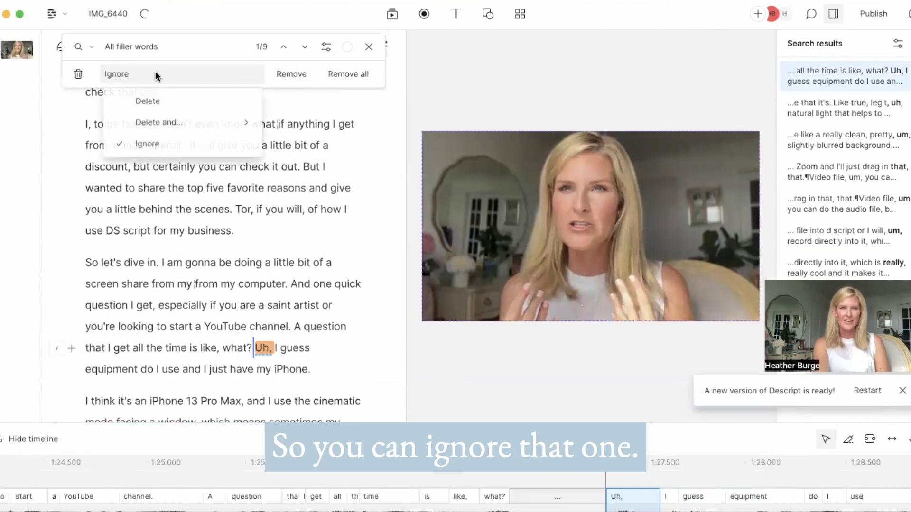
click(169, 144)
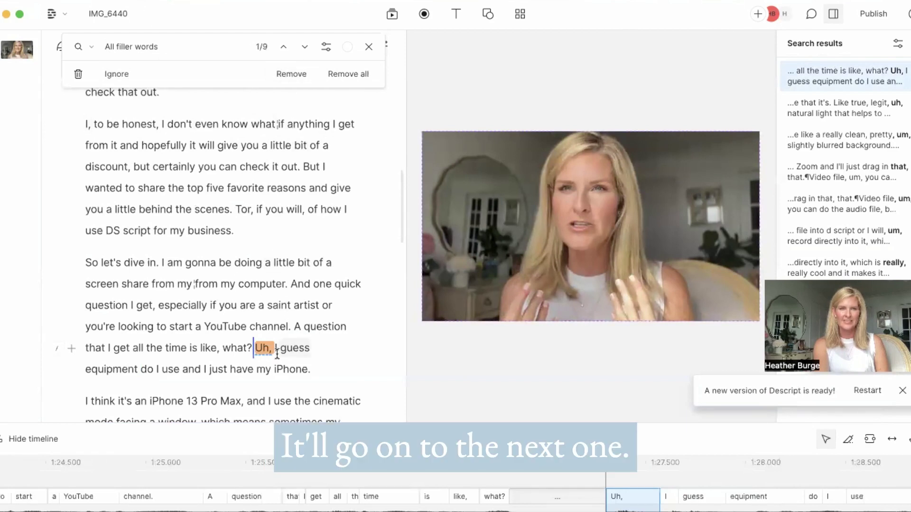
click(340, 71)
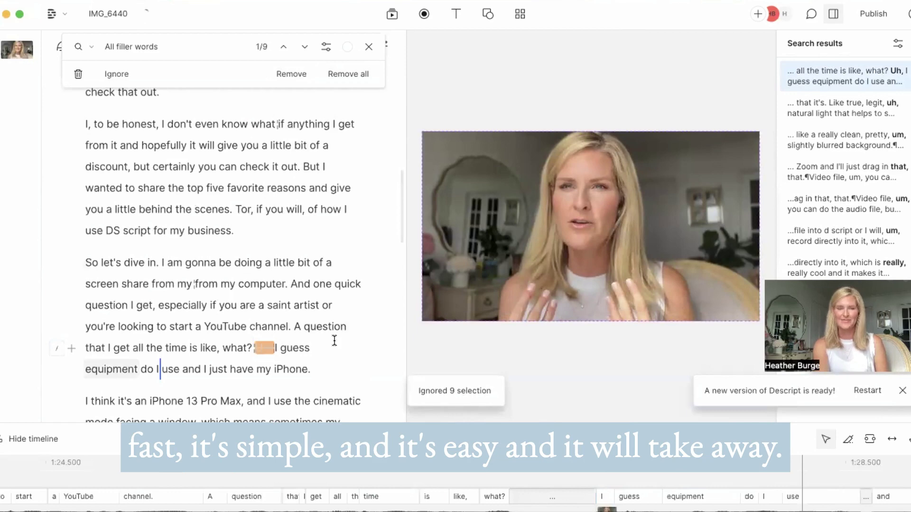
Step: Review the whole transcript to check the filler words that were struck out
scroll(209, 291, down, 10)
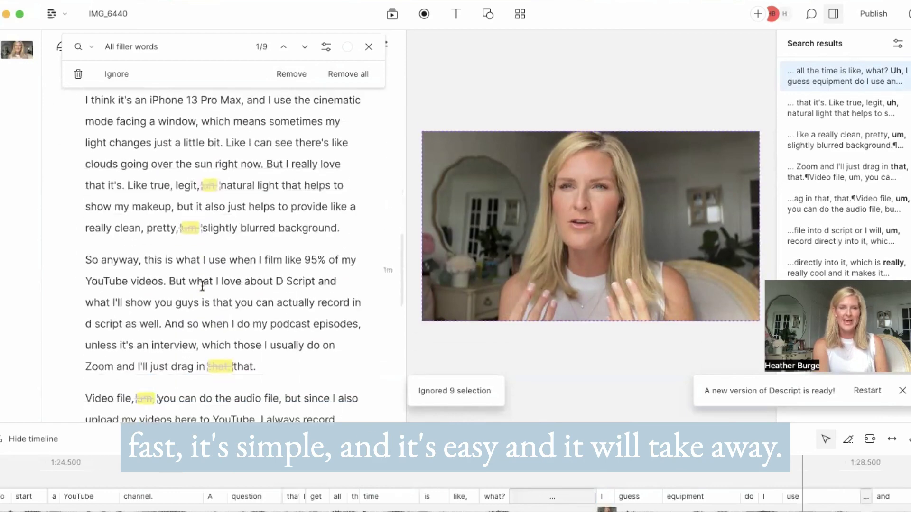
scroll(228, 280, down, 10)
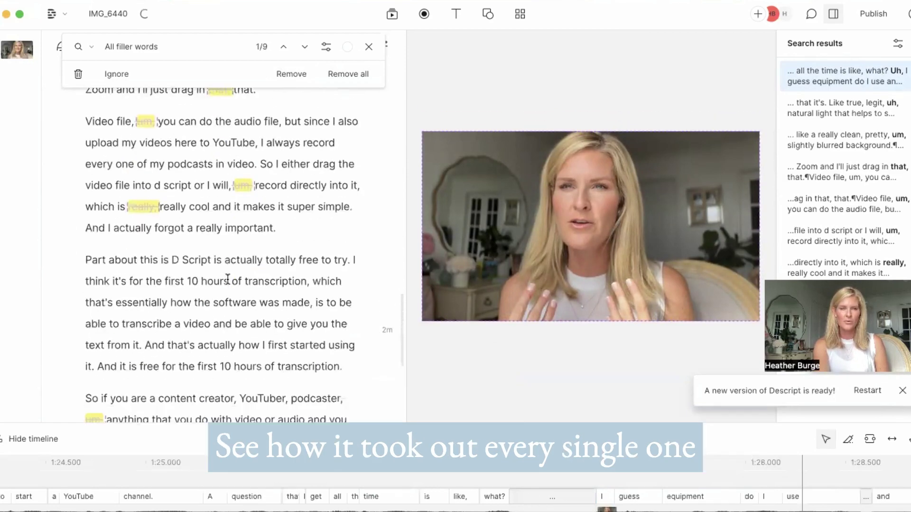
scroll(228, 279, up, 8)
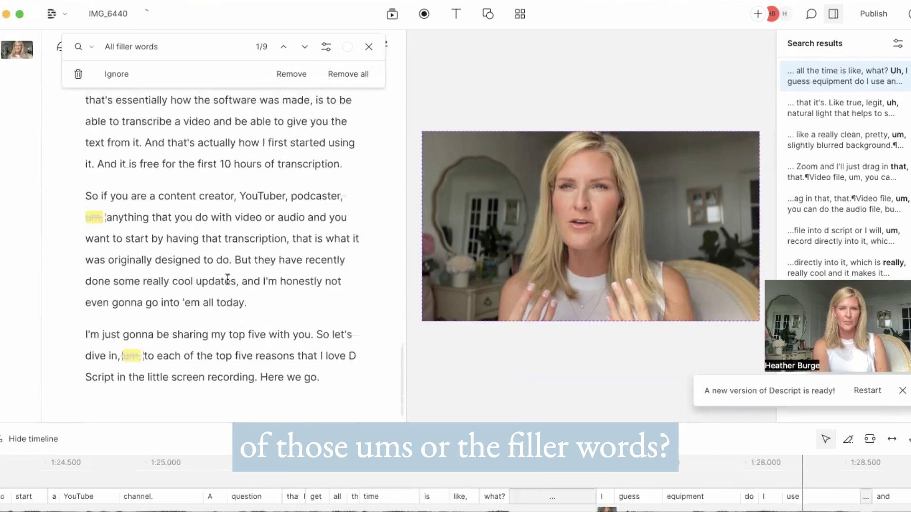
scroll(228, 279, up, 10)
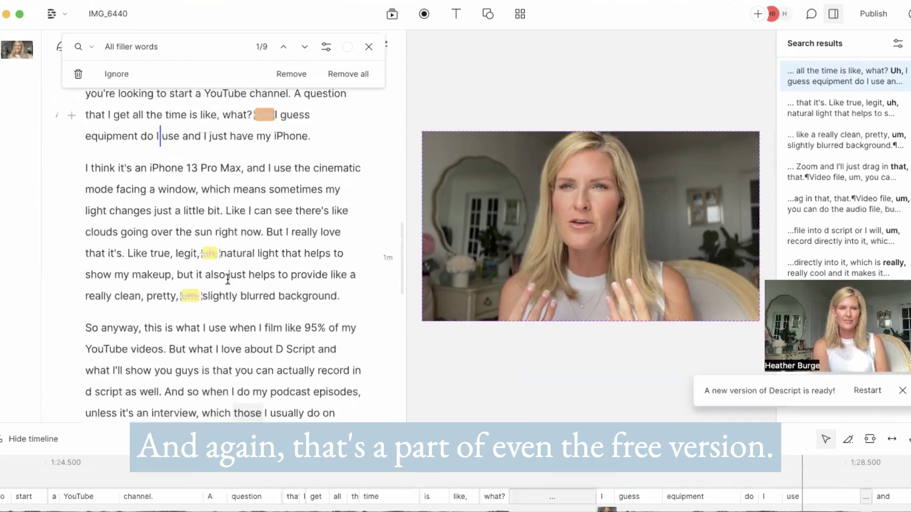
scroll(227, 279, up, 6)
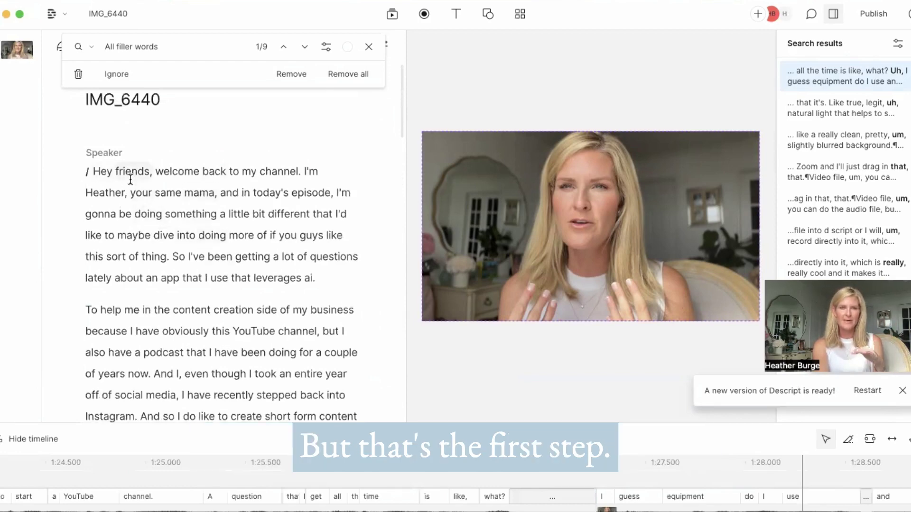
scroll(177, 252, down, 7)
scroll(177, 251, down, 7)
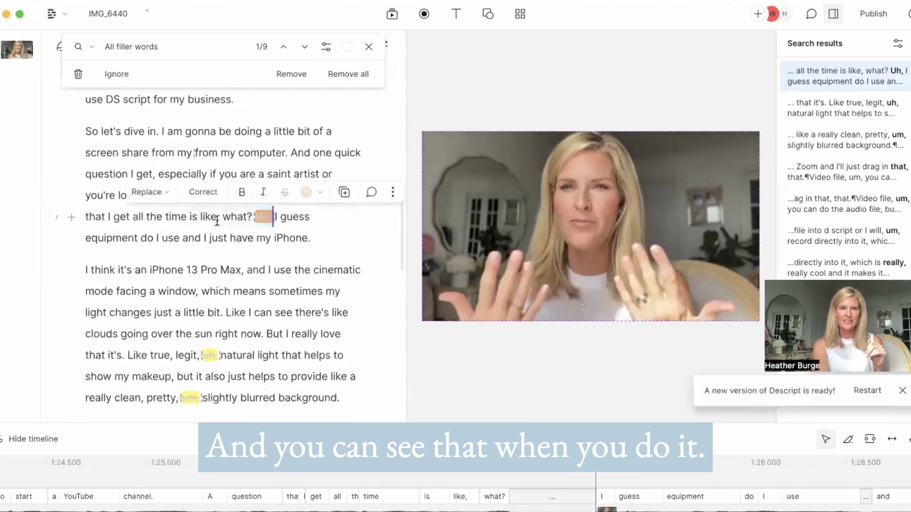
Step: Play back the sentence "that I get all the time is like, what? I guess equipment do I use" twice to check the edit
click(198, 217)
key(space)
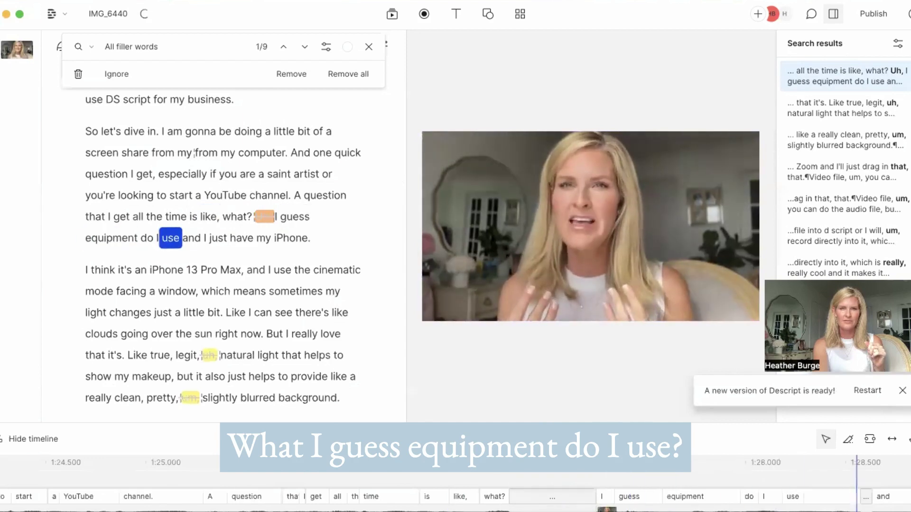
key(space)
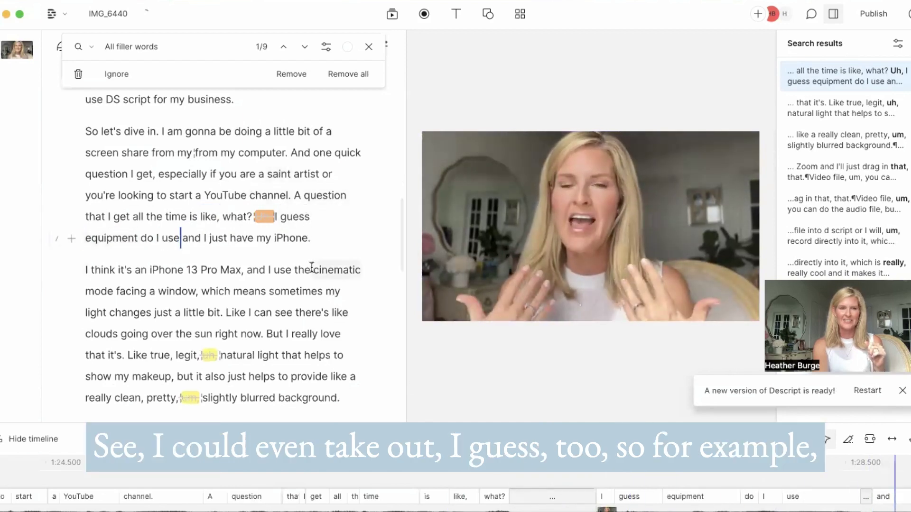
click(164, 217)
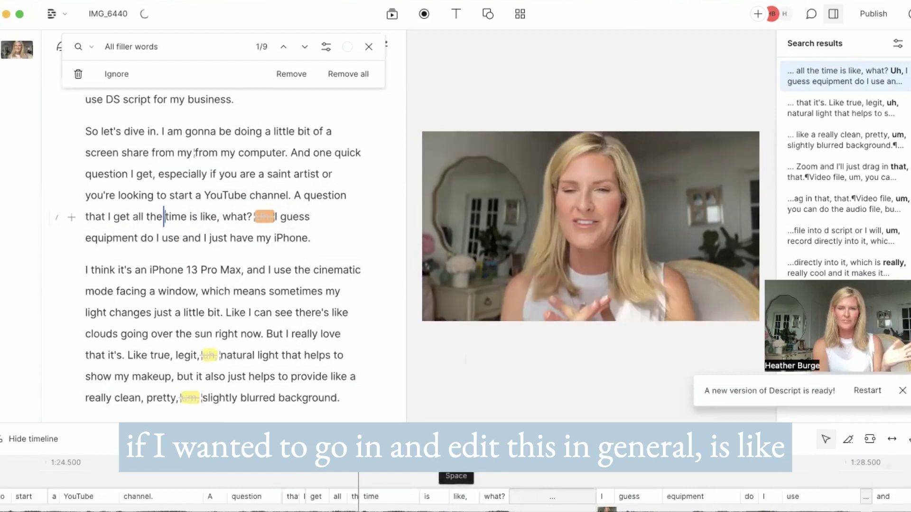
key(space)
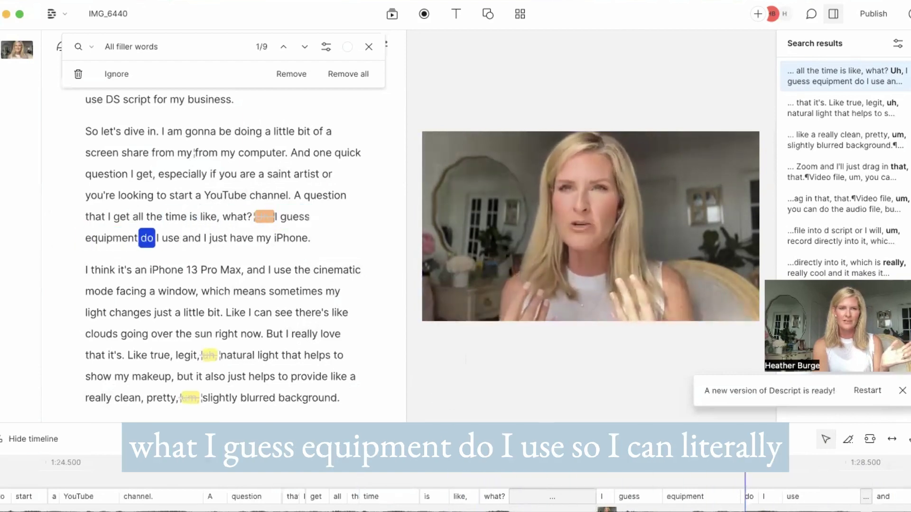
key(space)
Step: Delete "I guess" before "equipment do I use" and the question mark after "what" in the transcript
click(307, 216)
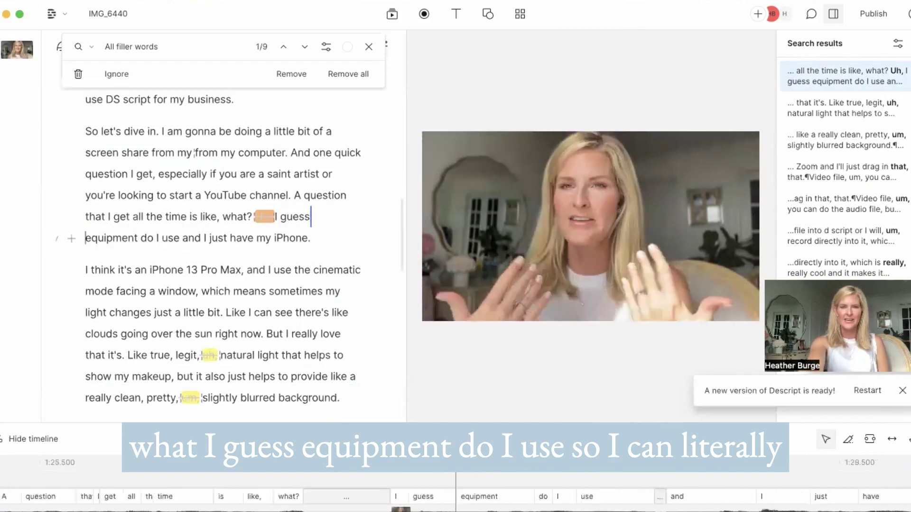
key(BackSpace)
key(BackSpace)
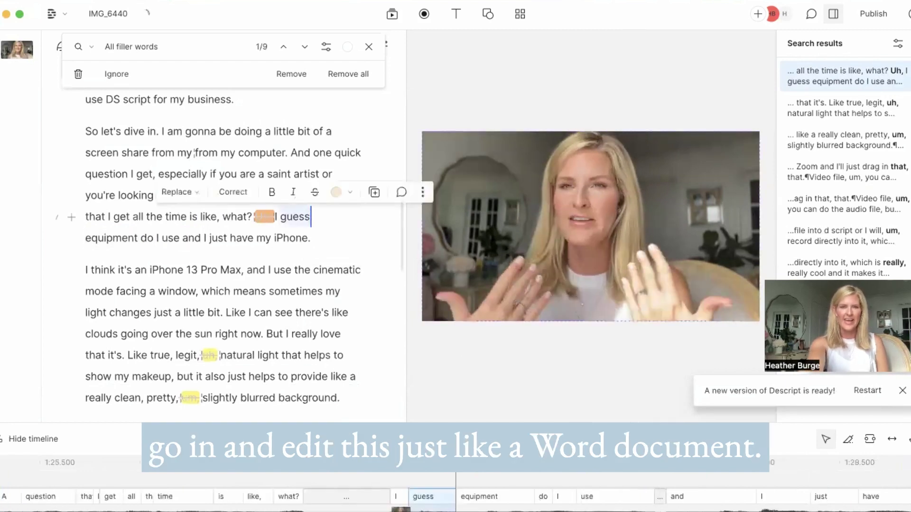
key(BackSpace)
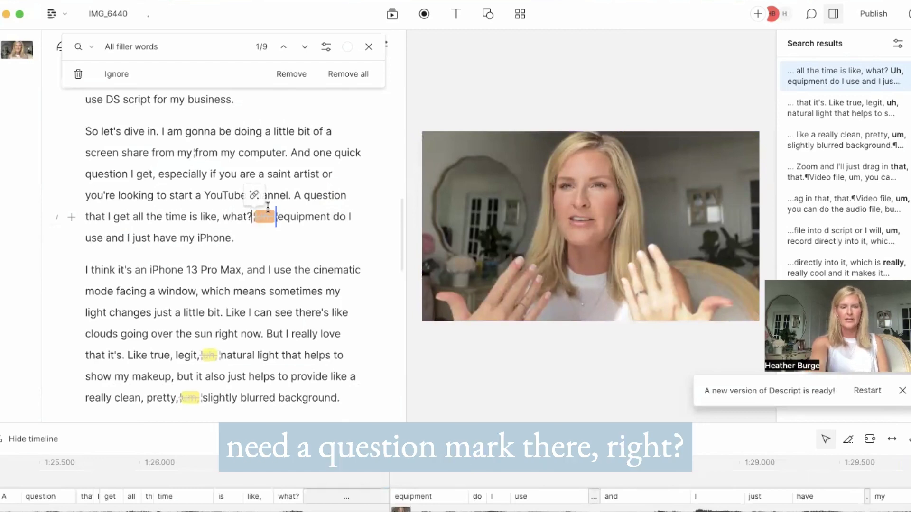
key(BackSpace)
Step: Play back the edited sentence from "time is like, what equipment do I use"
click(164, 217)
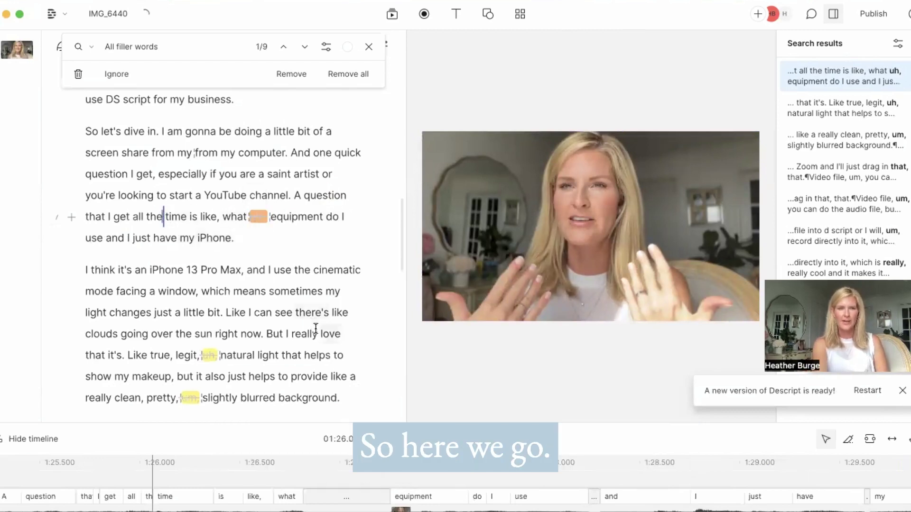
key(space)
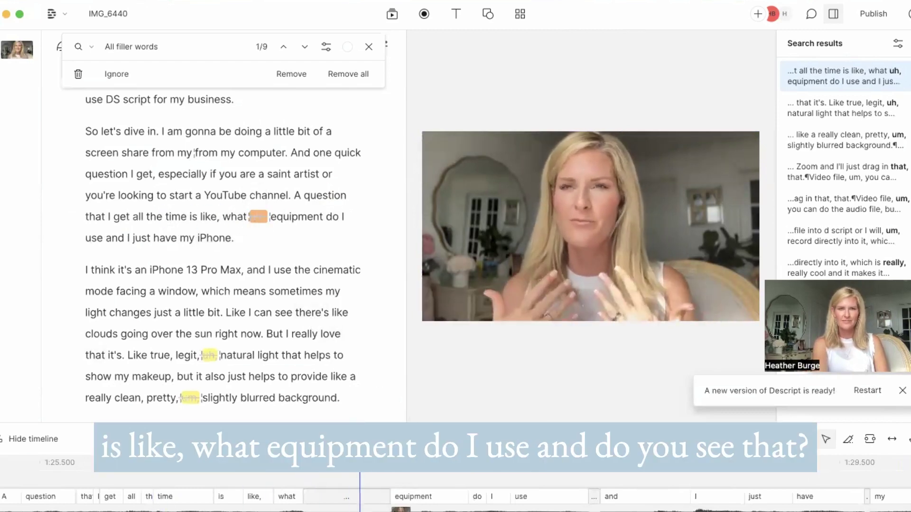
key(space)
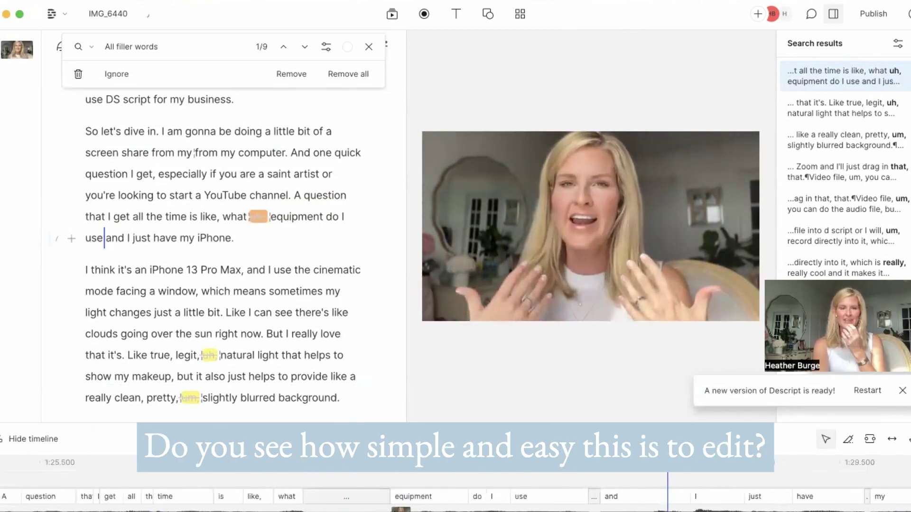
Step: Copy the phrase "D Script is actually totally free to try" from the paragraph beginning "Part about this is"
scroll(281, 282, down, 10)
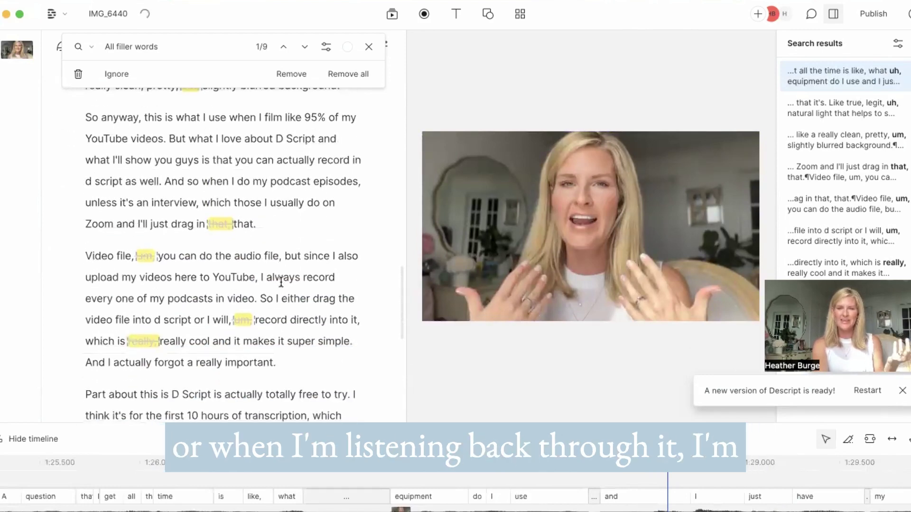
scroll(280, 282, down, 4)
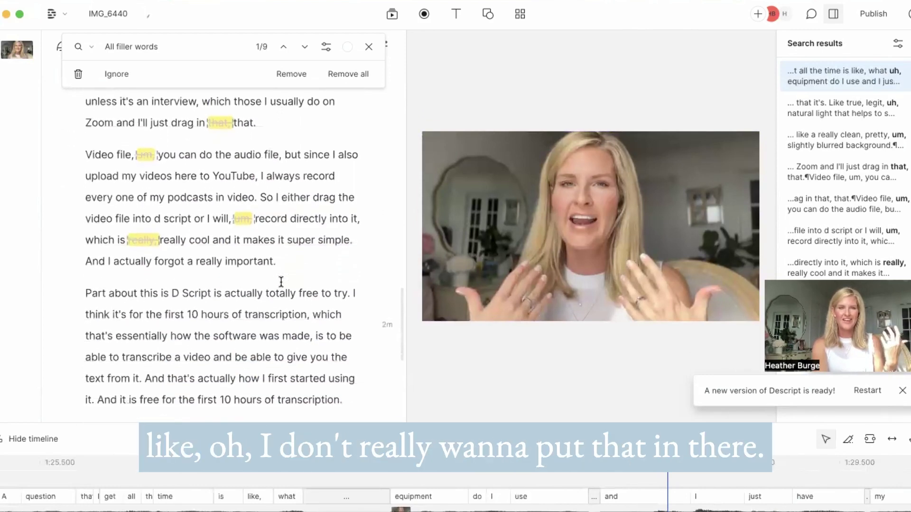
scroll(281, 282, down, 4)
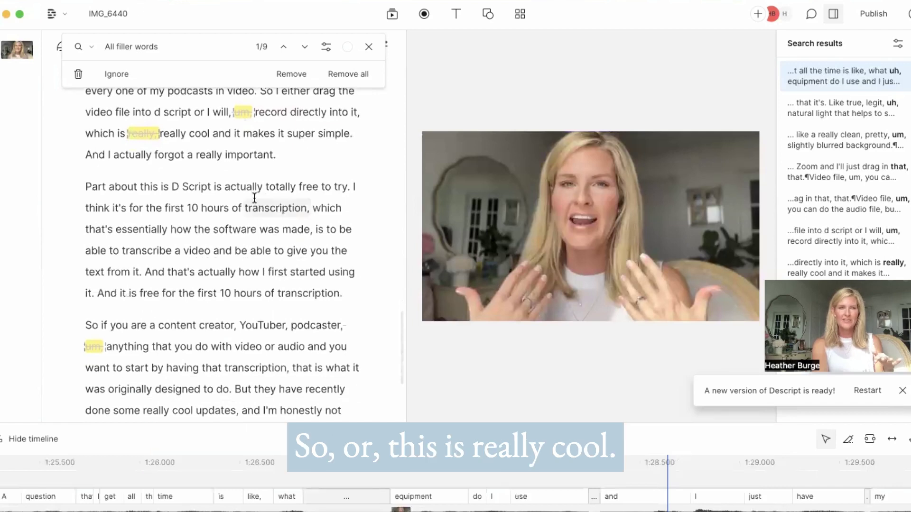
scroll(255, 198, up, 1)
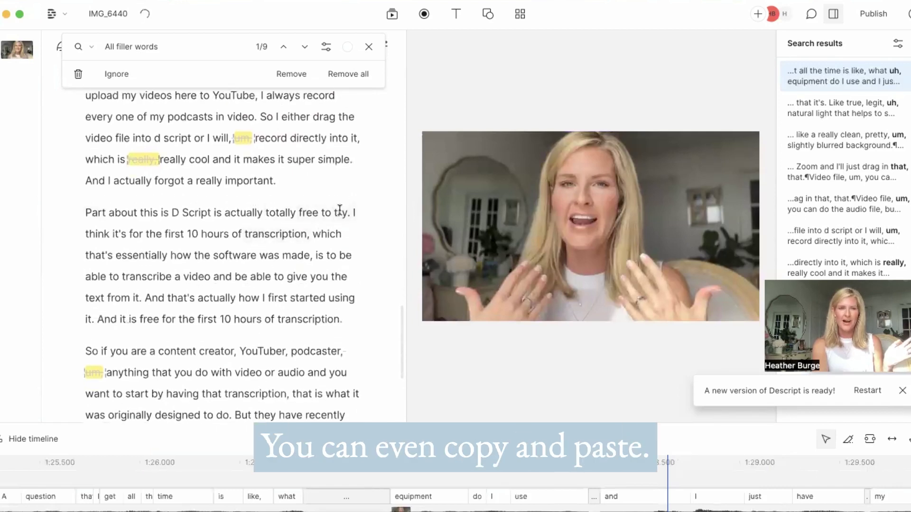
scroll(313, 227, down, 1)
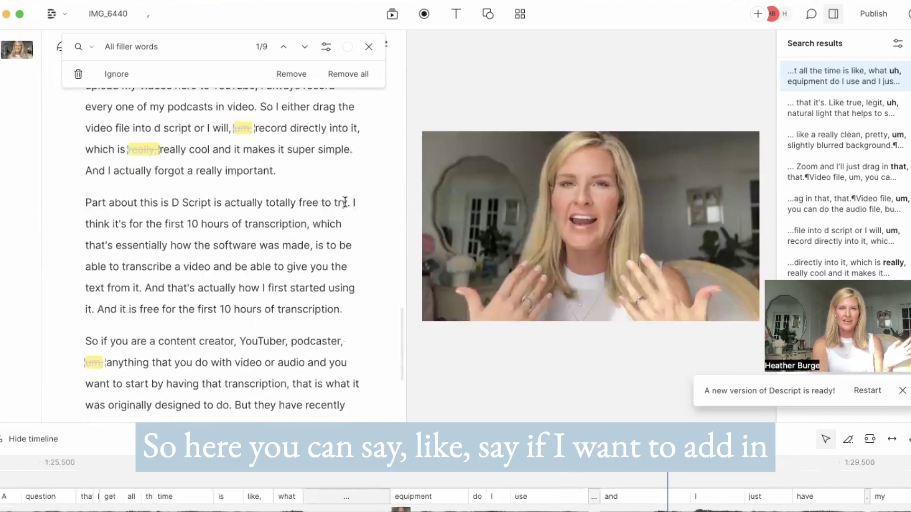
drag(347, 203, 175, 200)
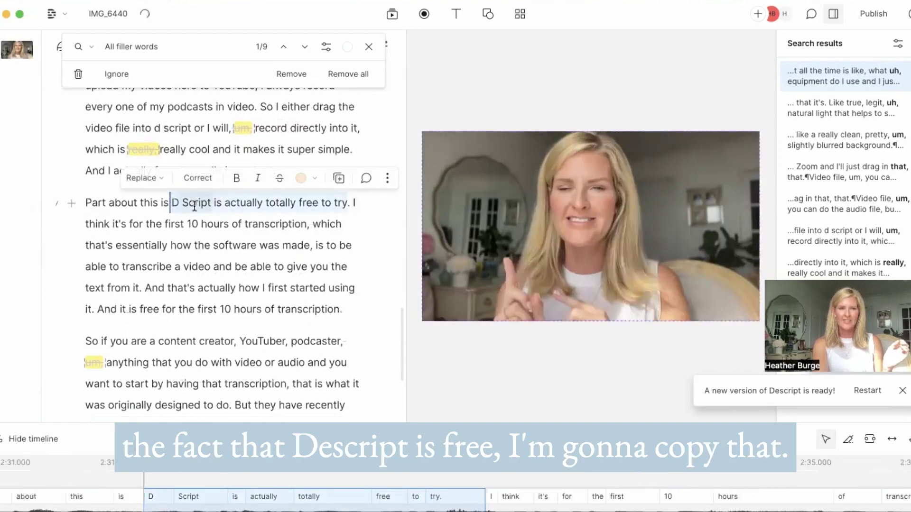
right_click(195, 207)
click(240, 315)
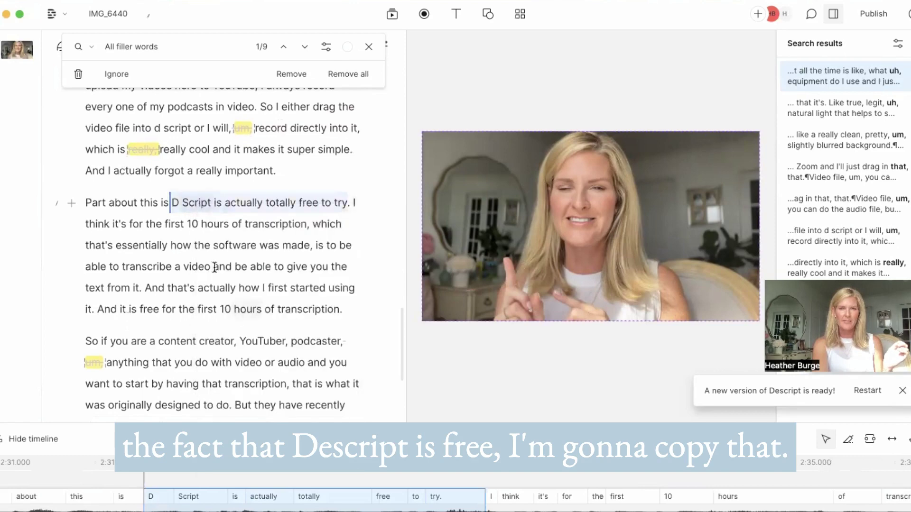
Step: Paste the copied phrase after "This video is not sponsored by them." in the transcript
scroll(212, 209, up, 6)
scroll(213, 211, up, 6)
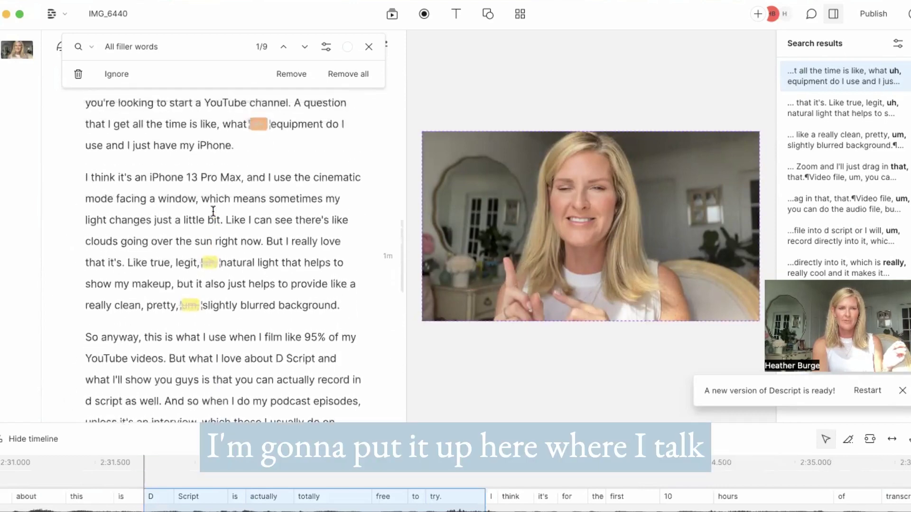
scroll(213, 212, up, 7)
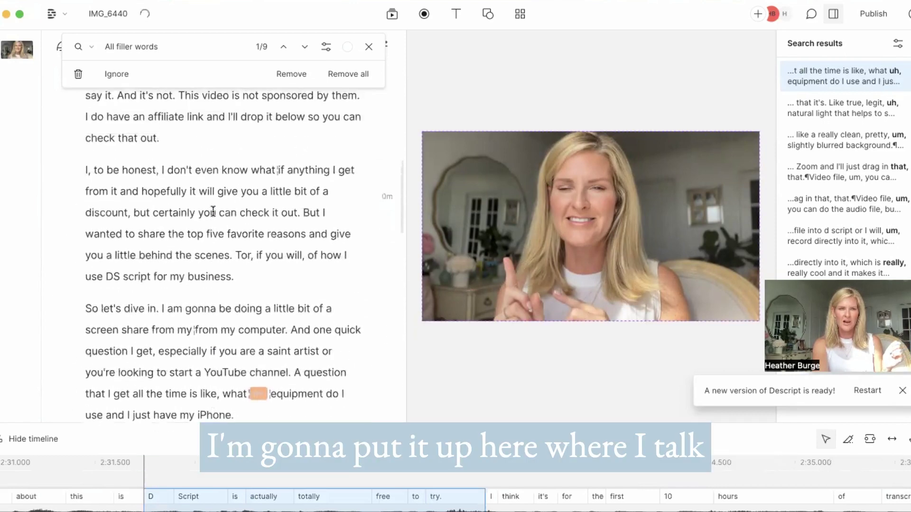
scroll(213, 211, up, 4)
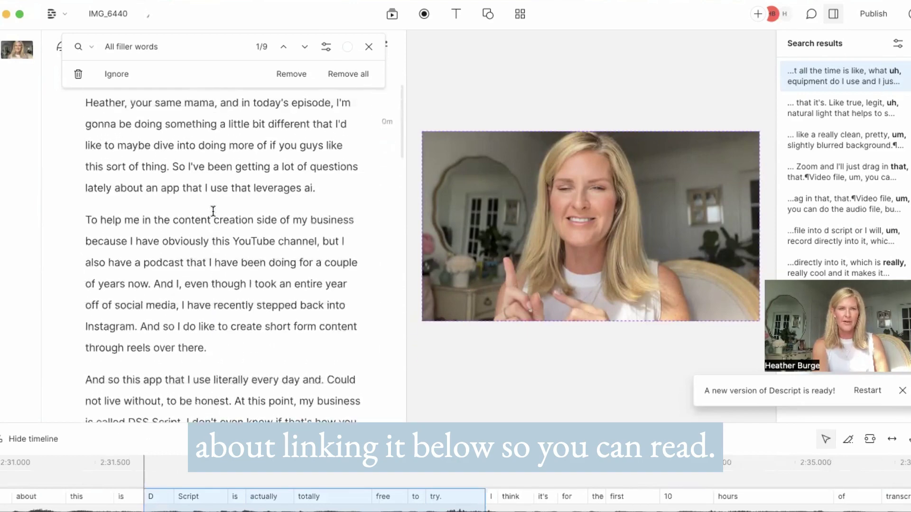
scroll(211, 289, down, 4)
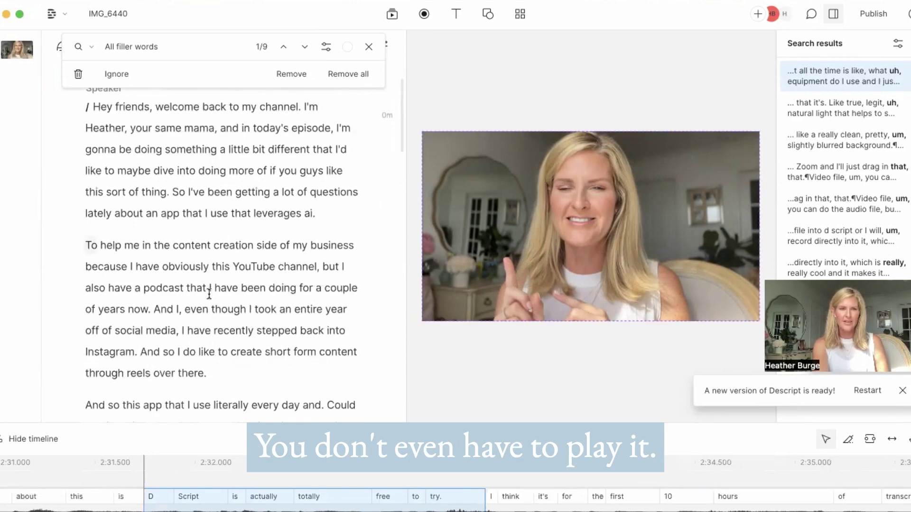
scroll(209, 294, down, 3)
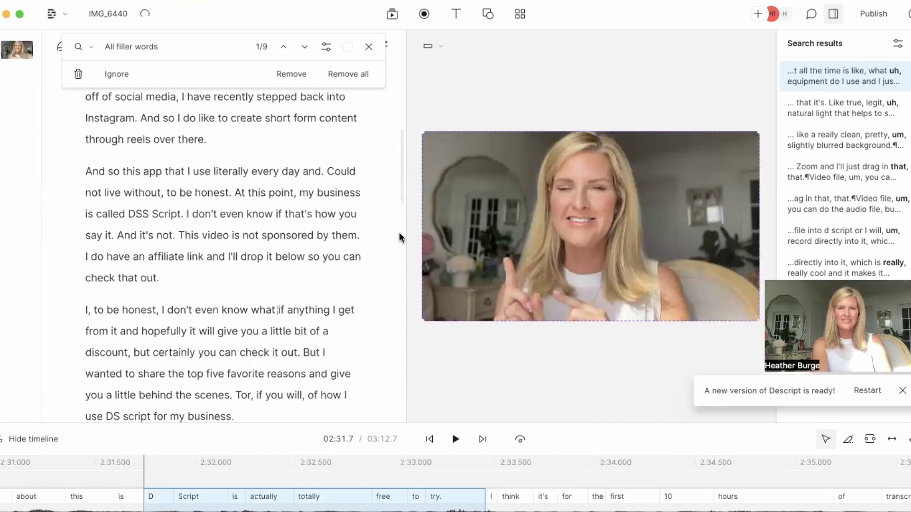
click(360, 234)
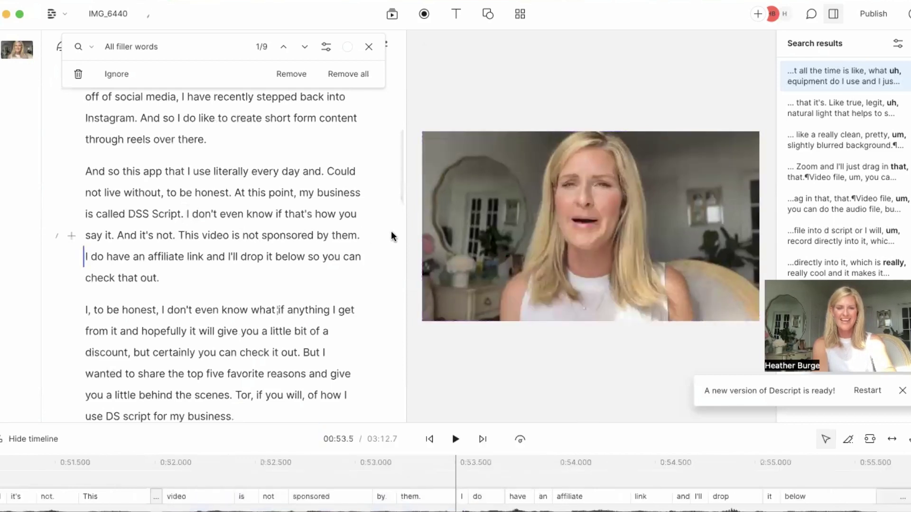
key(super+v)
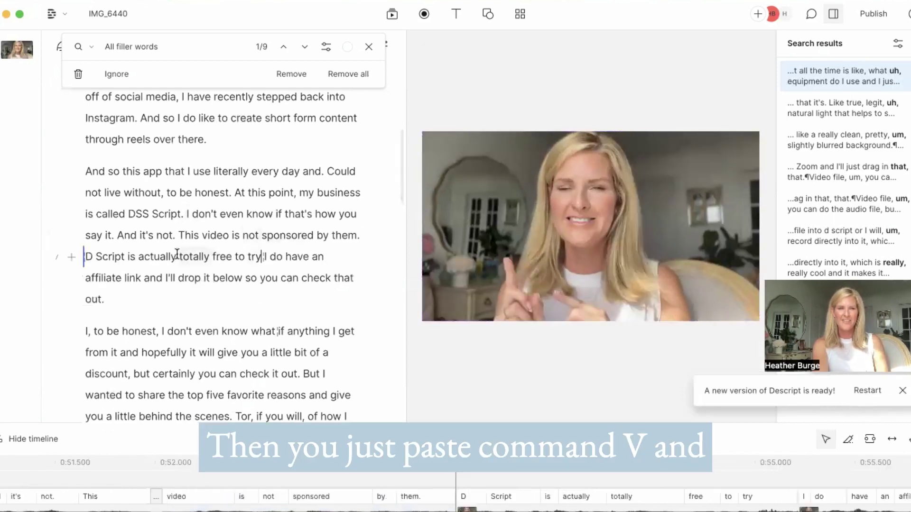
Step: Play back the passage from "This video is not sponsored by them" through the pasted phrase and the affiliate link sentence
click(177, 235)
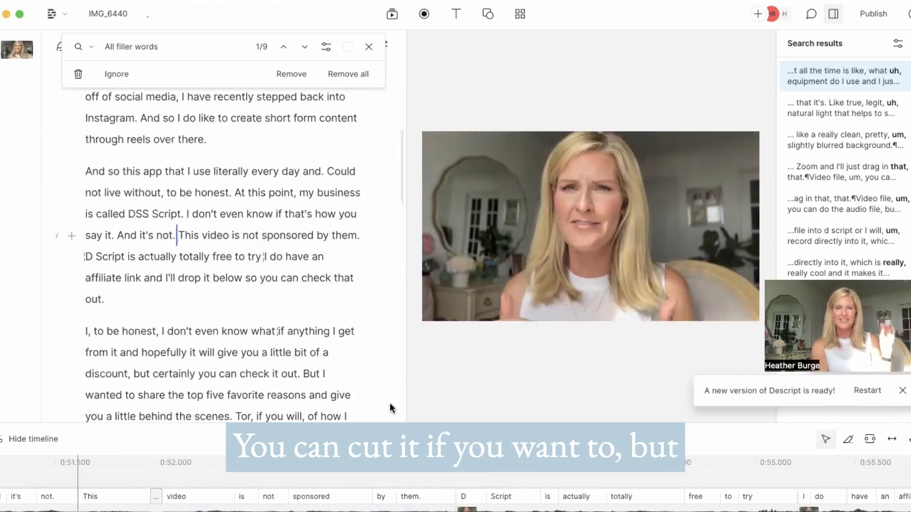
key(space)
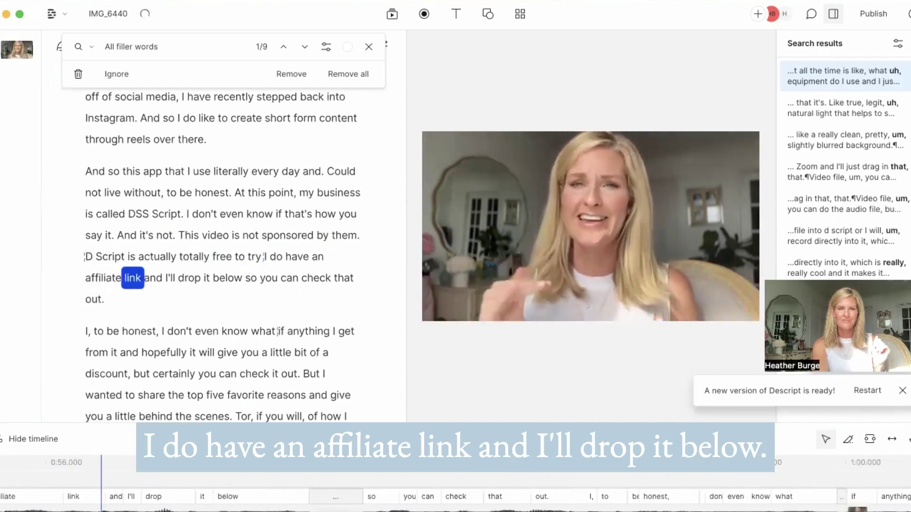
key(space)
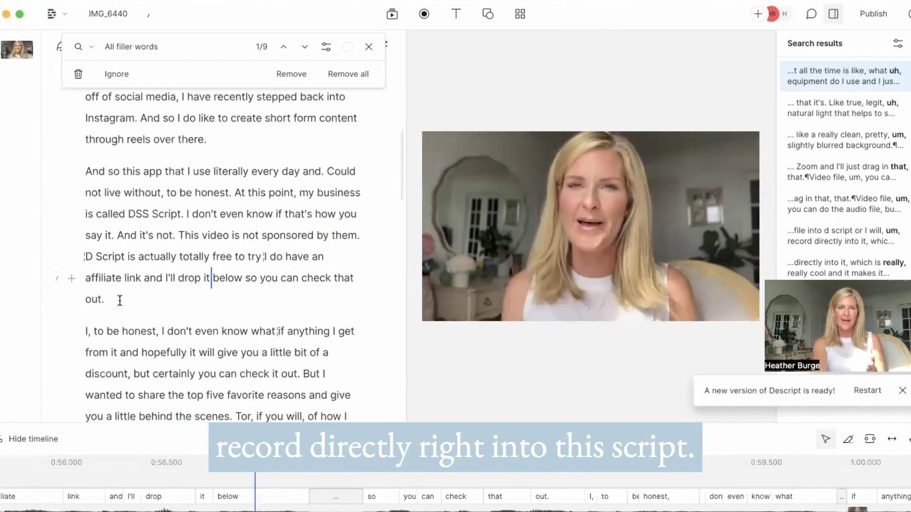
Step: Insert a scene break before the paragraph beginning "I, to be honest" and close the filler word search
click(145, 299)
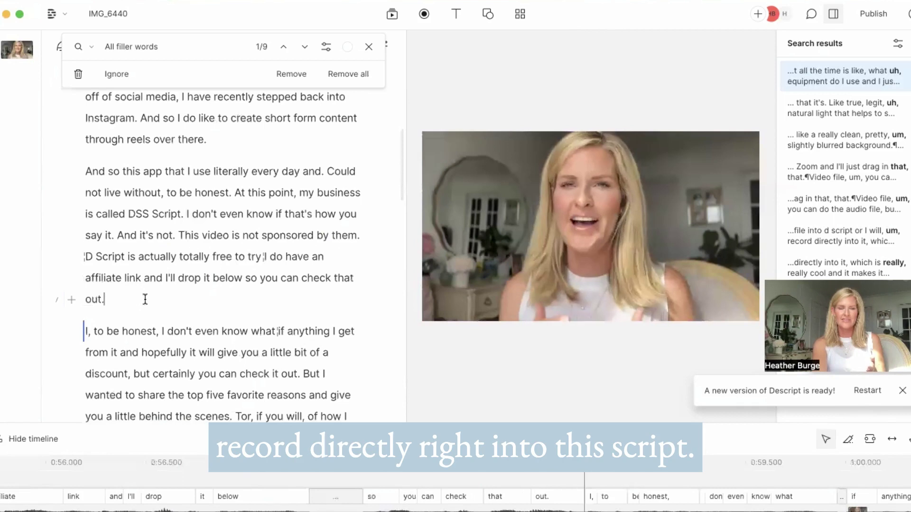
click(54, 301)
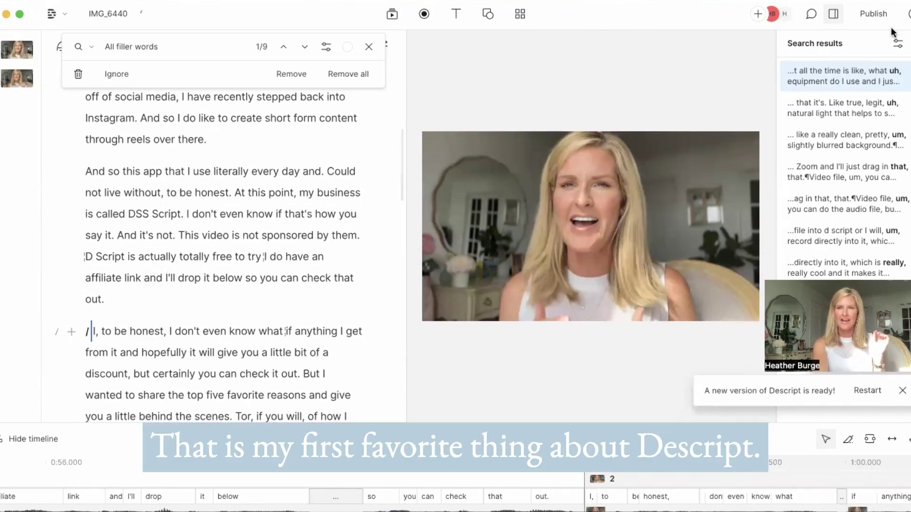
key(Escape)
Step: Turn on Studio Sound for the transcript paragraph beginning "And so this app that I use"
scroll(187, 190, up, 5)
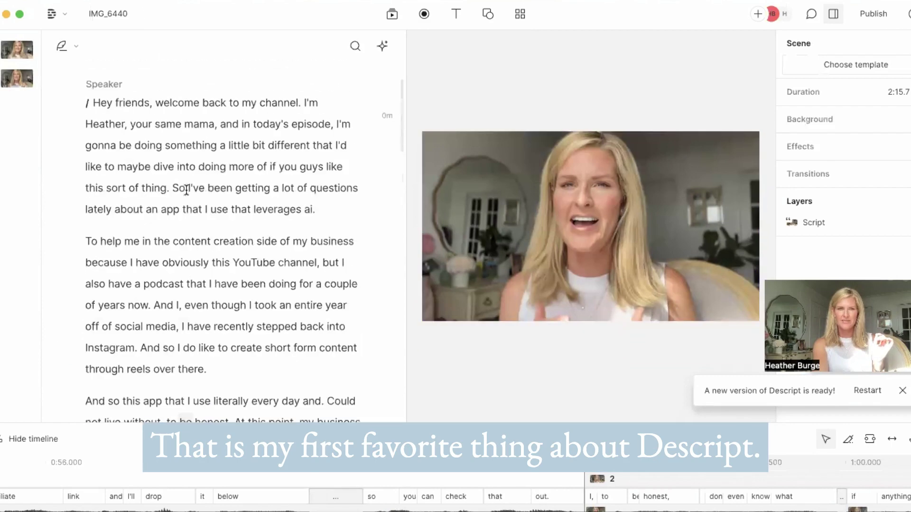
scroll(186, 190, up, 3)
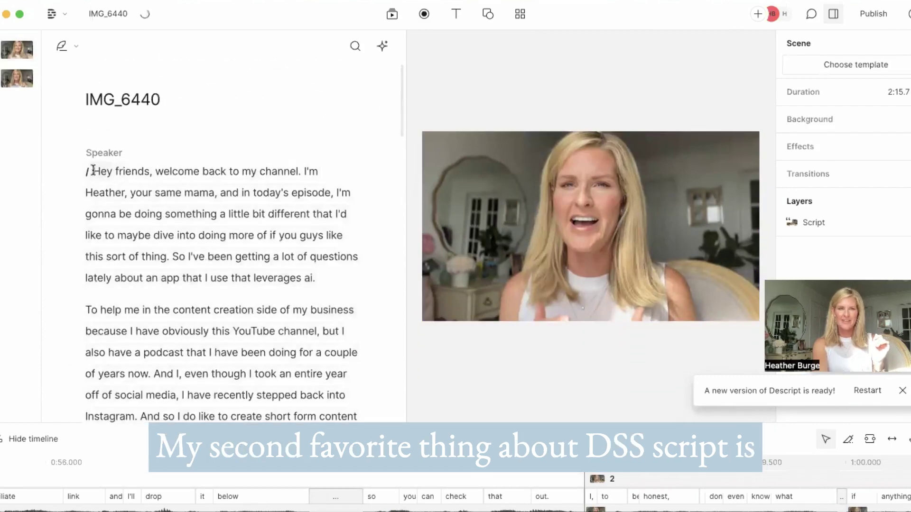
scroll(219, 262, down, 1)
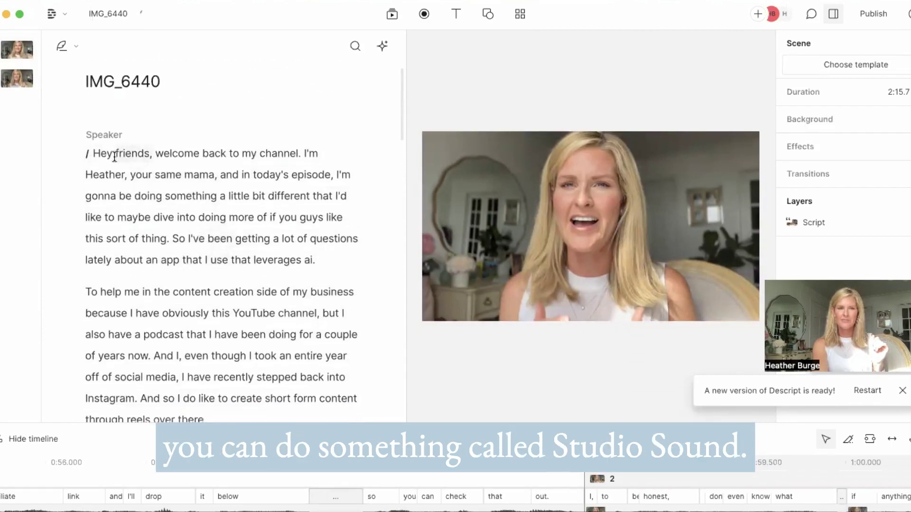
scroll(114, 156, down, 15)
click(101, 139)
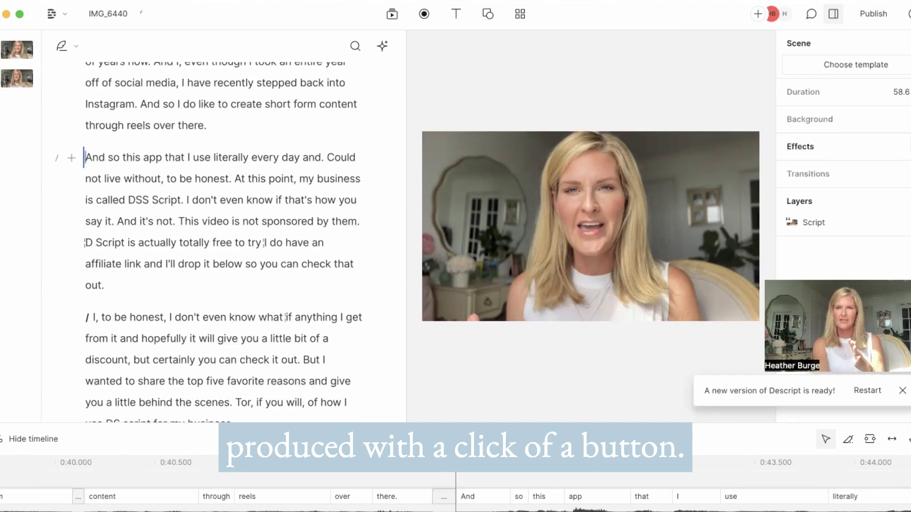
click(800, 146)
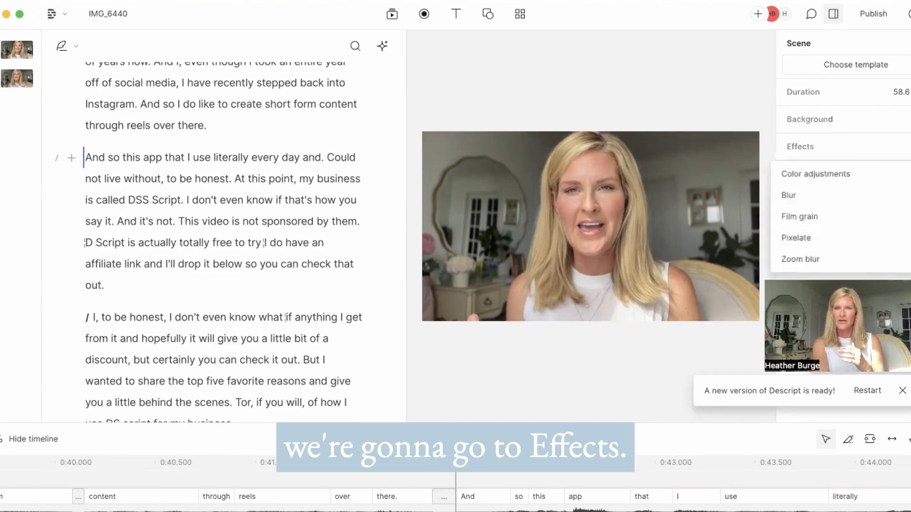
click(117, 157)
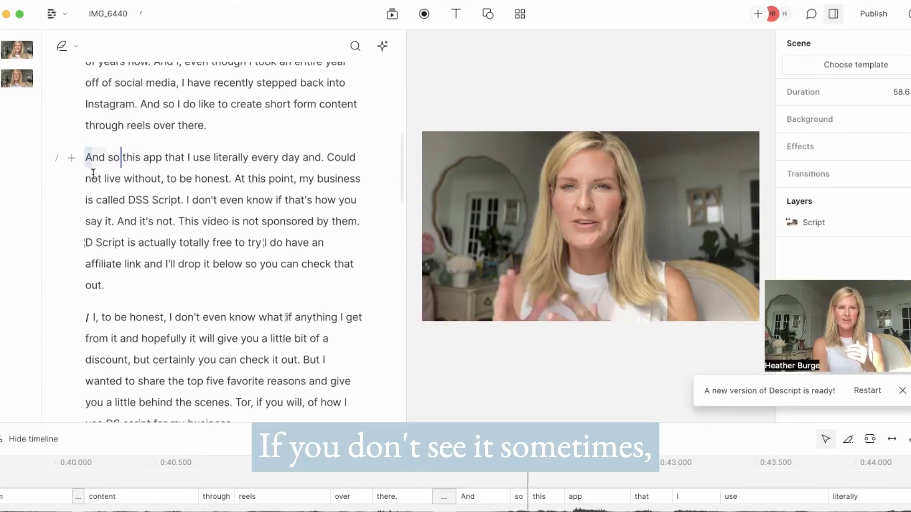
drag(86, 157, 117, 283)
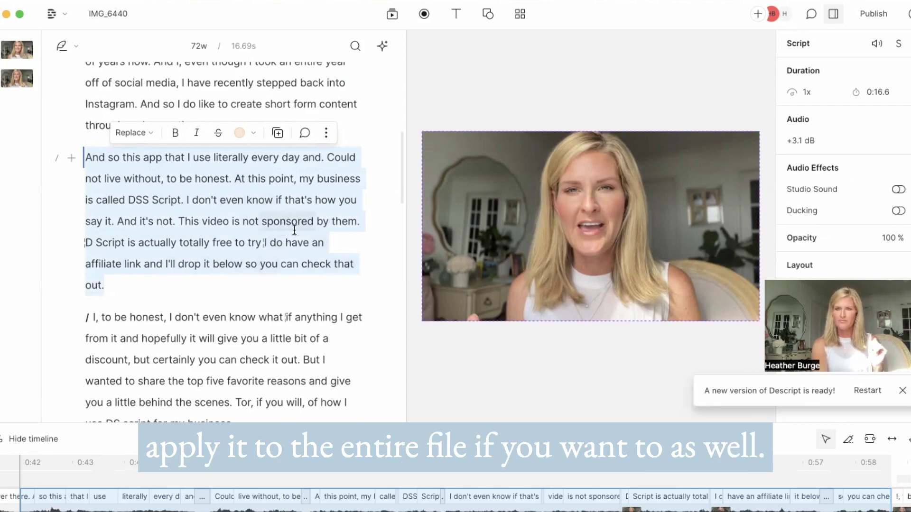
click(898, 189)
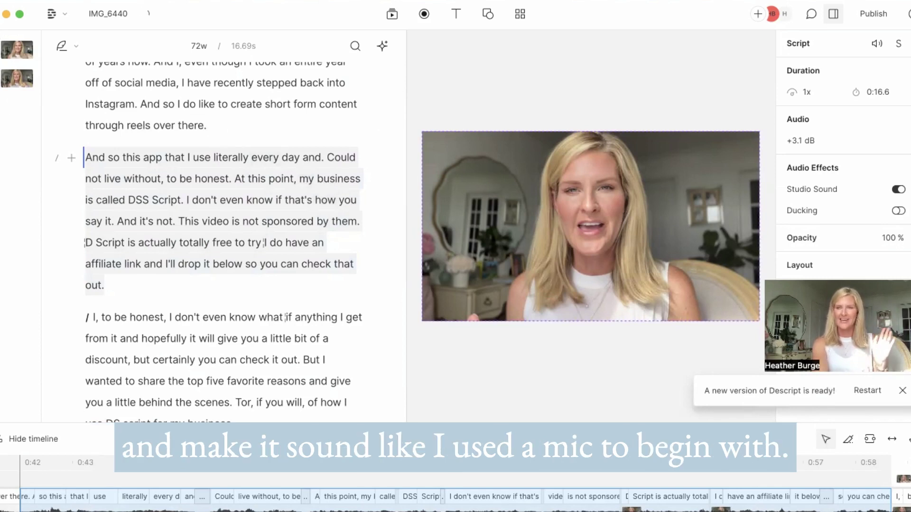
Step: Play back the transcript from "And so I do like to create short form content" into the paragraph beginning "And so this app"
click(141, 104)
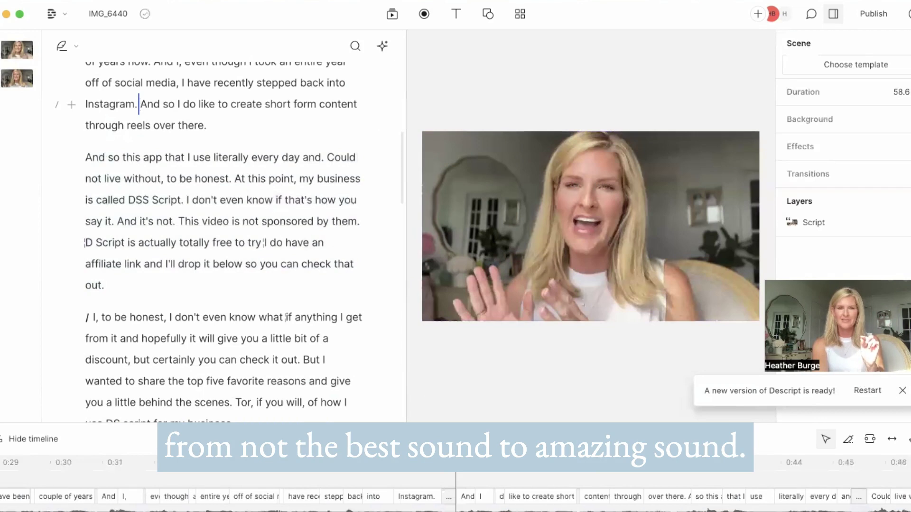
key(space)
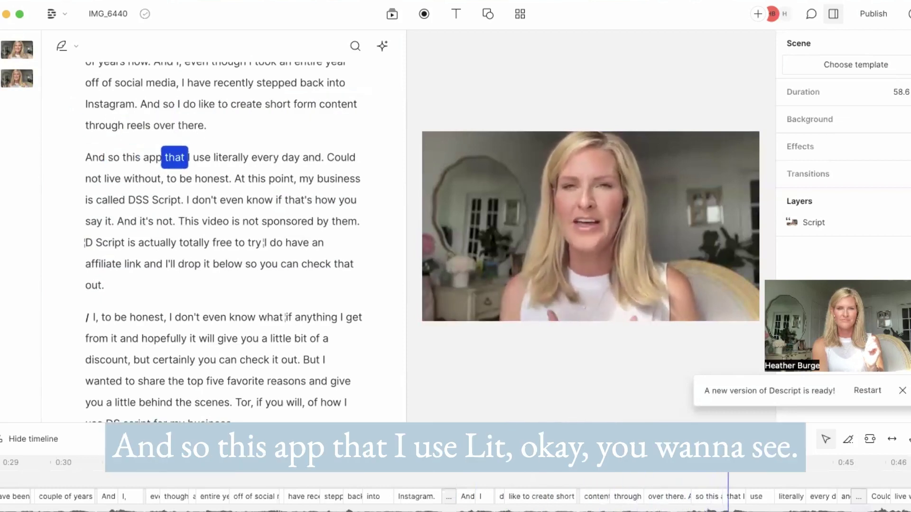
key(space)
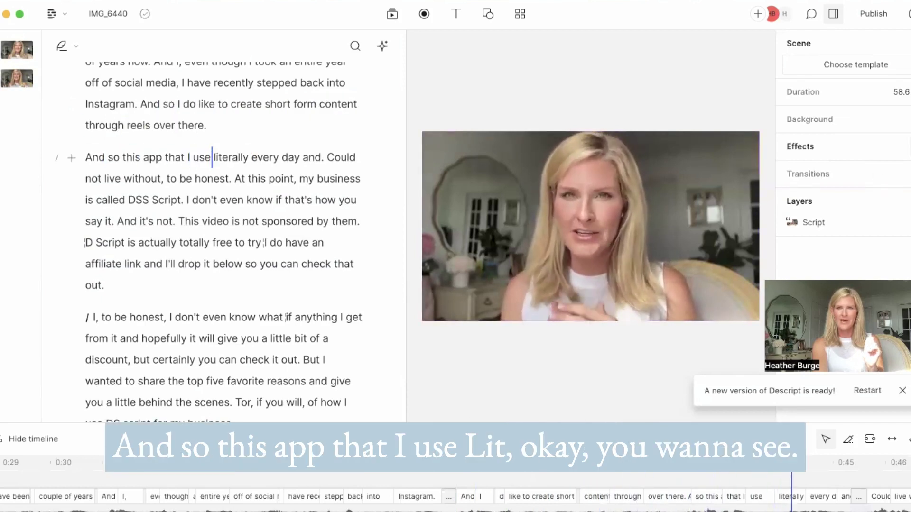
Step: Turn off Studio Sound for the passage from "is called DSS Script" through "so you can check that out."
click(233, 178)
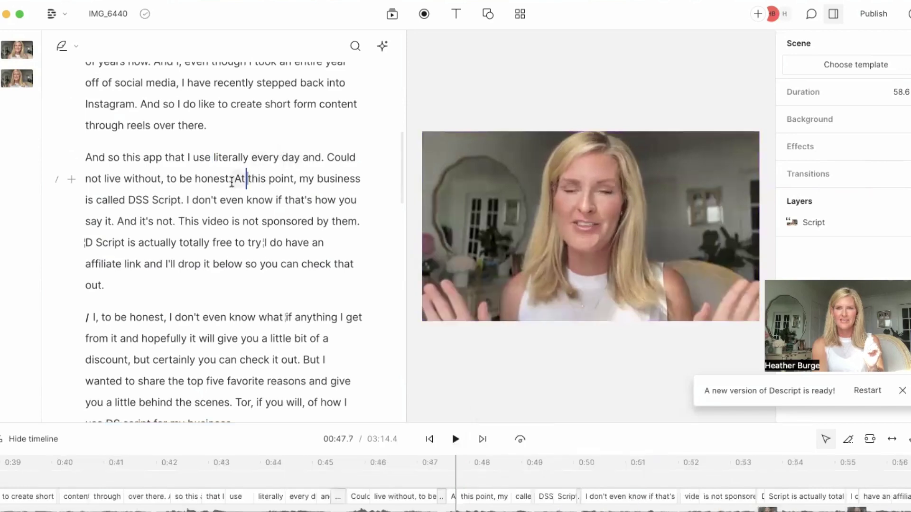
scroll(233, 182, up, 3)
scroll(235, 183, down, 4)
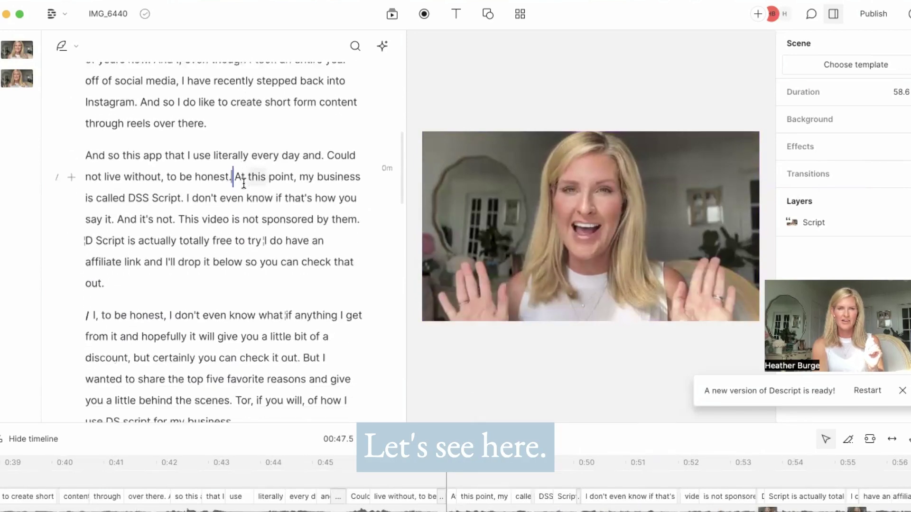
click(176, 202)
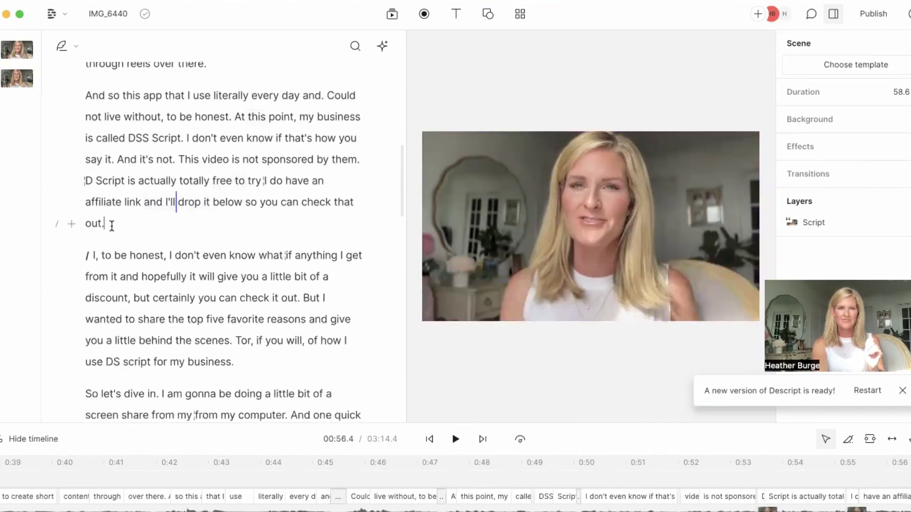
drag(105, 224, 89, 127)
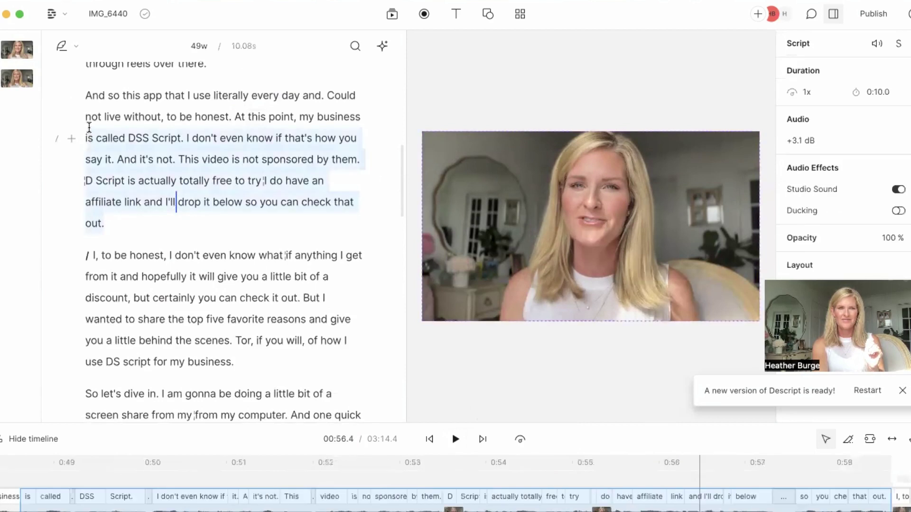
click(898, 189)
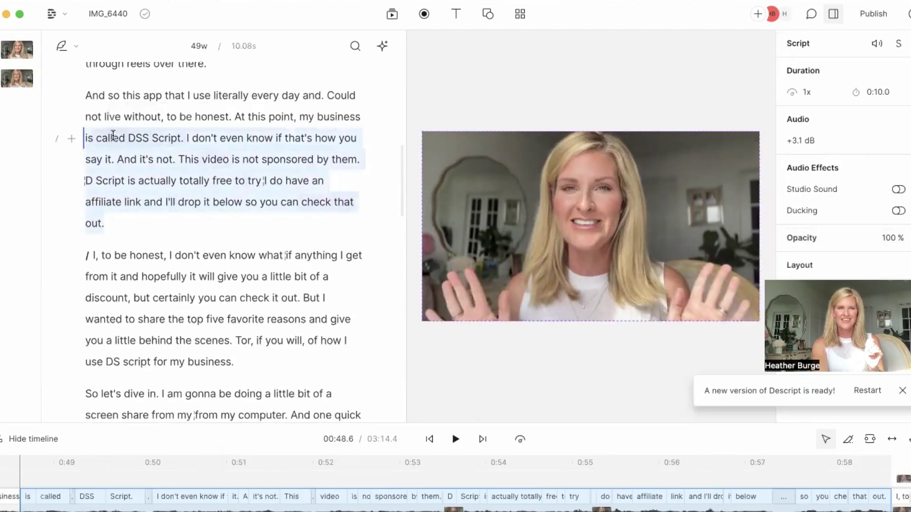
Step: Play back the passage from "At this point, my business" through "This video is not sponsored by them" without Studio Sound
click(96, 138)
click(280, 121)
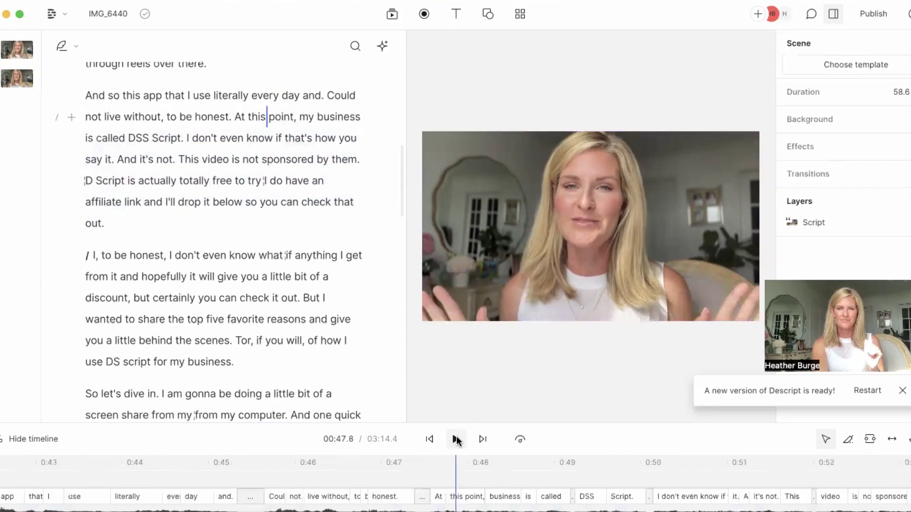
click(456, 438)
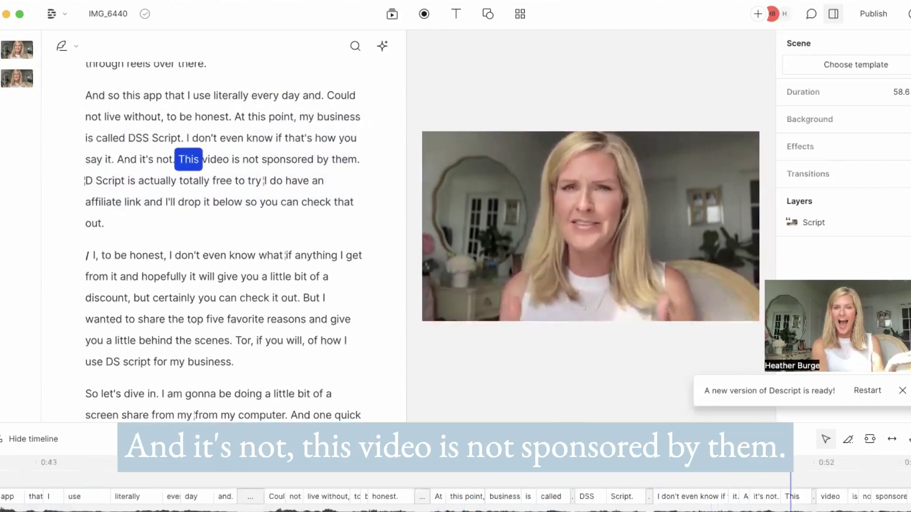
key(space)
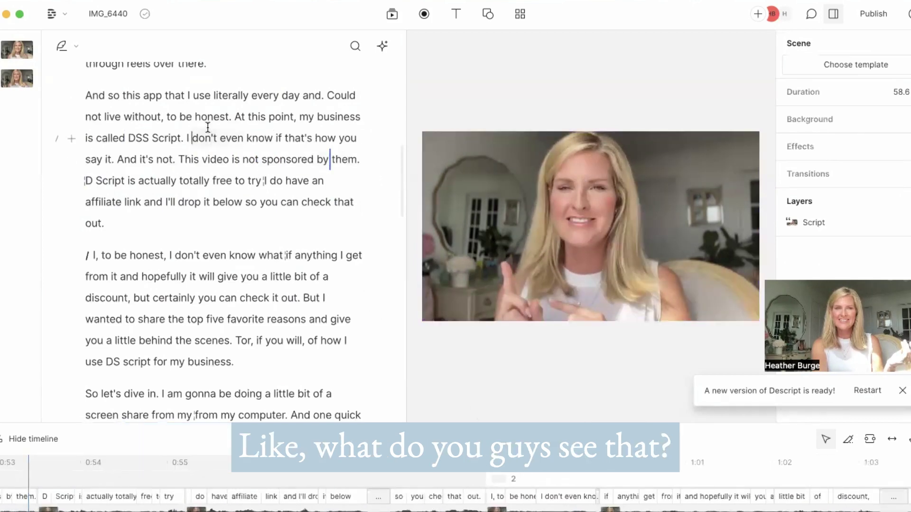
Step: Turn on Studio Sound for the passage from "not live without, to be honest" through "so you can check that out."
click(192, 134)
drag(121, 227, 357, 96)
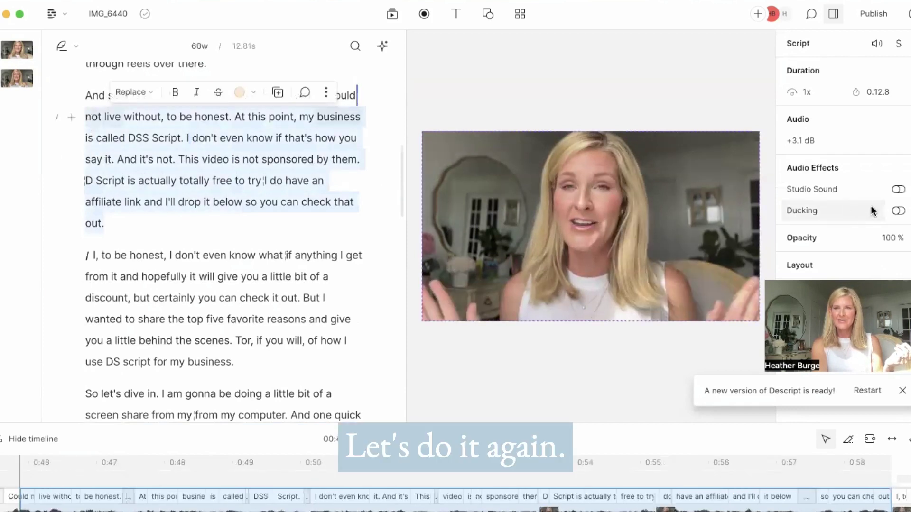
click(898, 191)
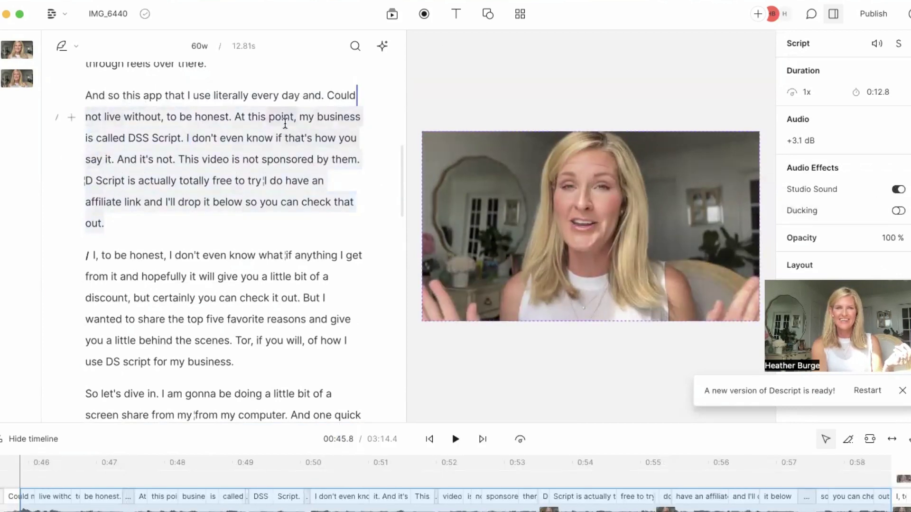
Step: Play back the passage from "At this point" through "D Script is actually totally free to try" with Studio Sound on
click(246, 112)
key(space)
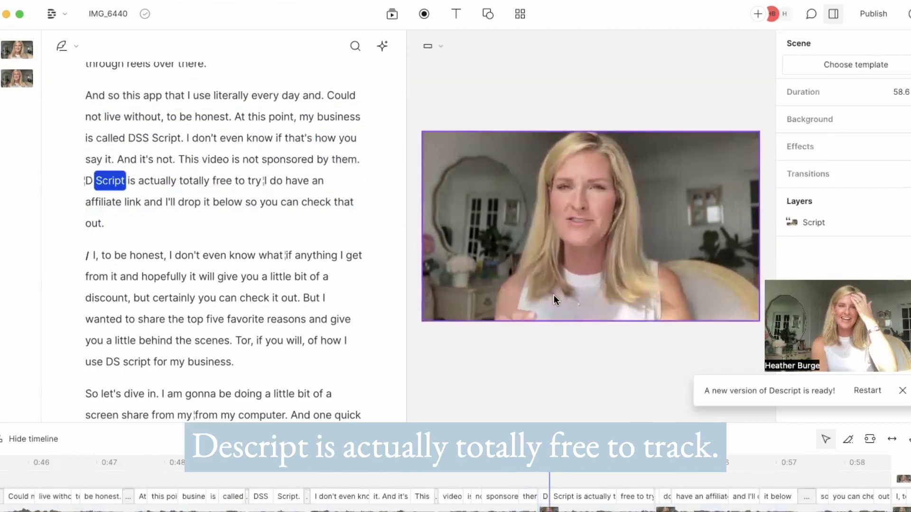
key(space)
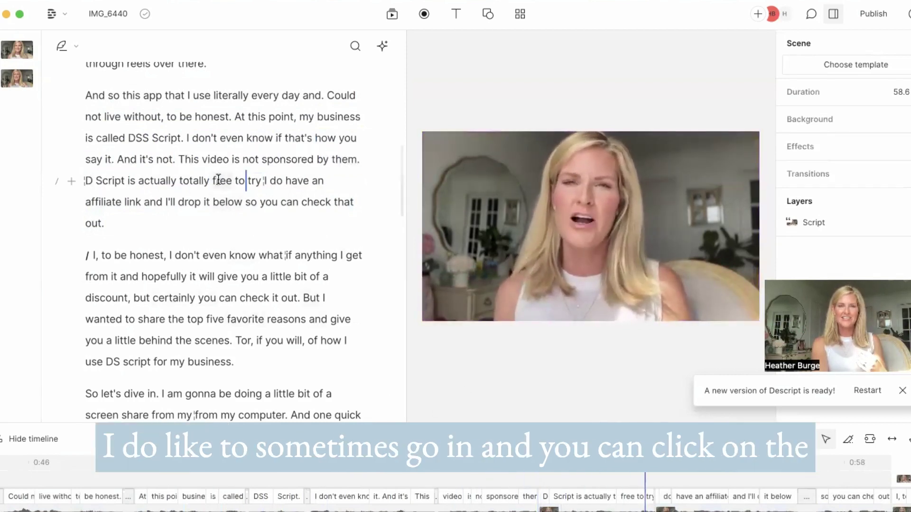
Step: Select the phrase "even know if that's" and inspect its Studio Sound intensity setting
click(202, 160)
drag(235, 138, 311, 138)
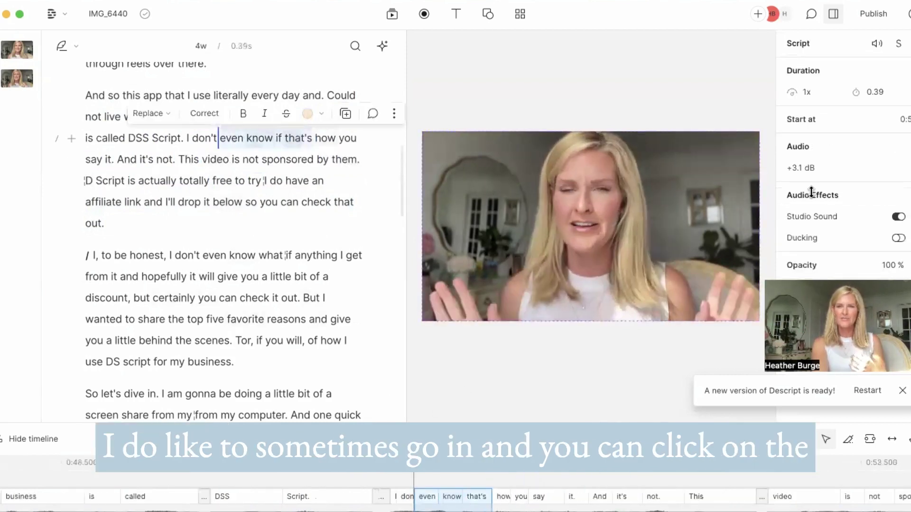
click(825, 218)
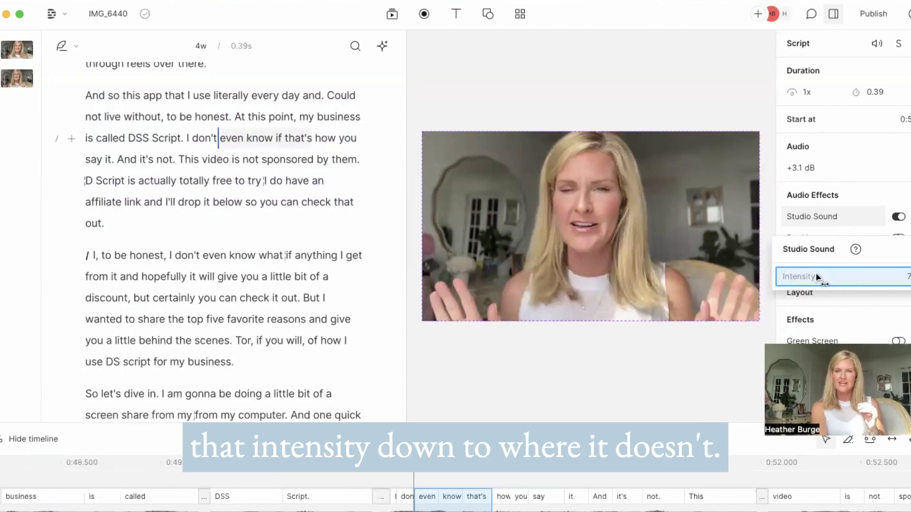
click(832, 221)
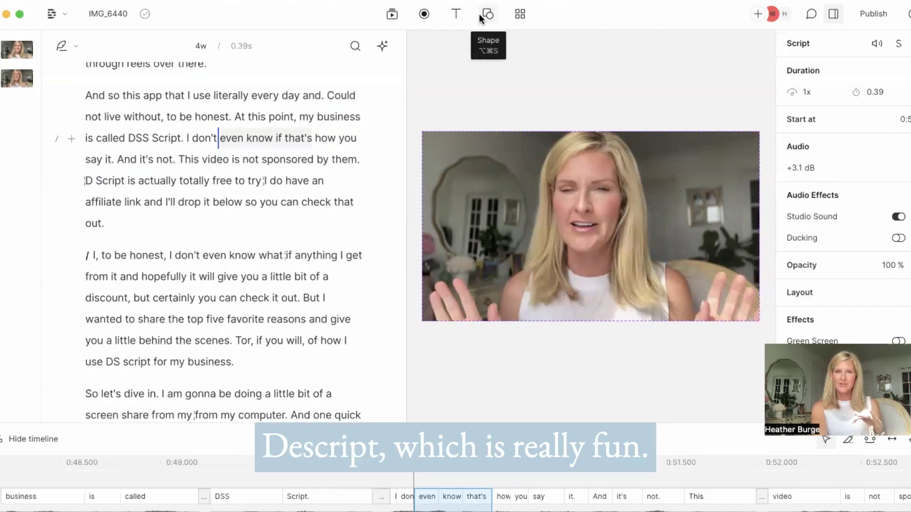
Step: Add captions to the selected phrase "even know if that's"
click(453, 15)
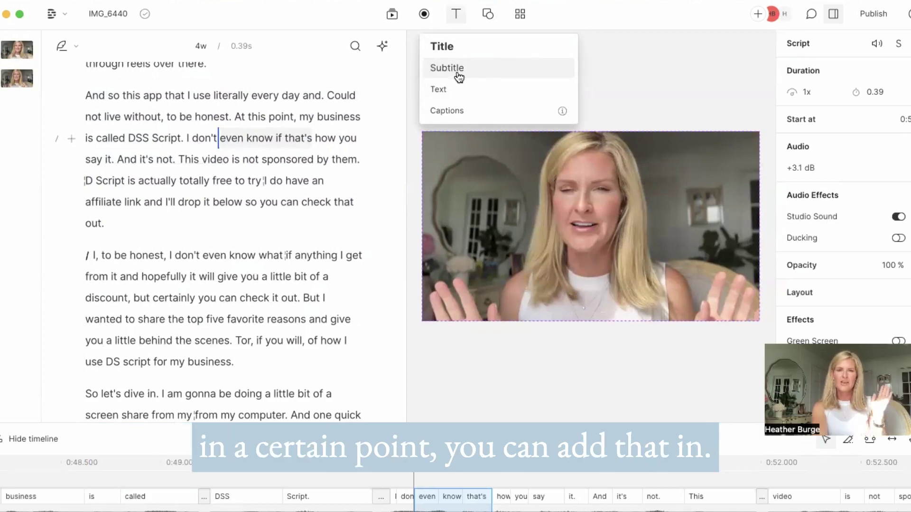
click(458, 111)
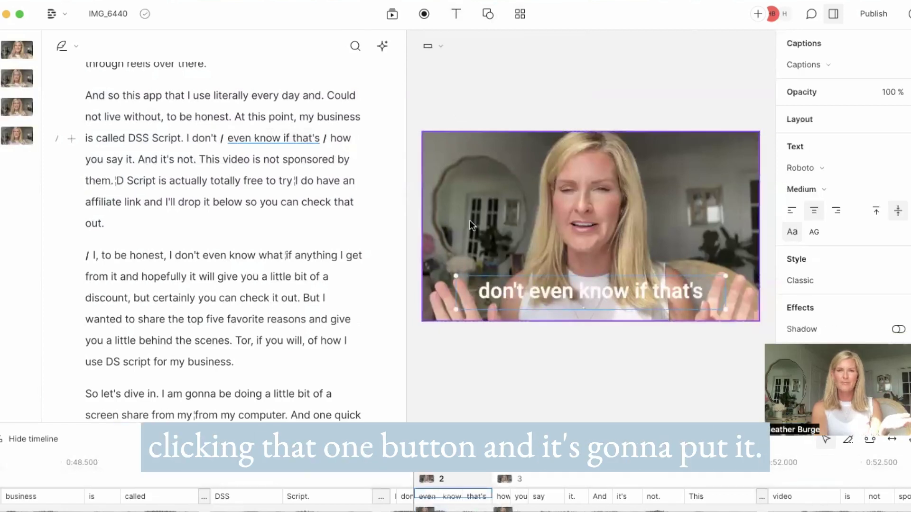
scroll(288, 246, down, 2)
Step: Set the caption font to EB Garamond and keep the mixed-case lettering
click(667, 307)
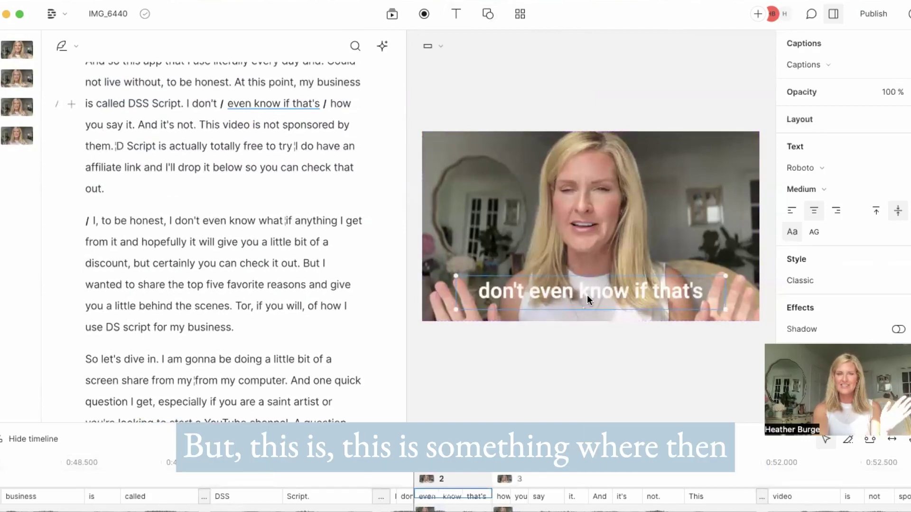
click(816, 170)
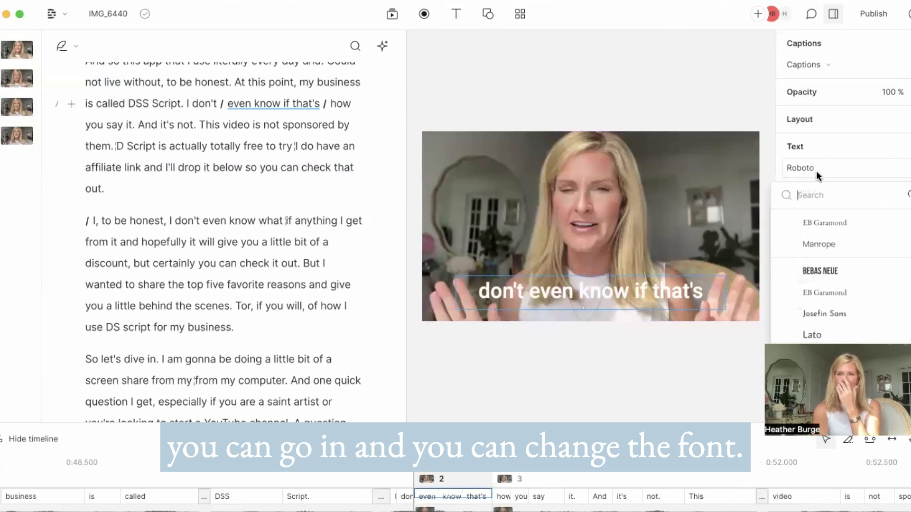
click(828, 223)
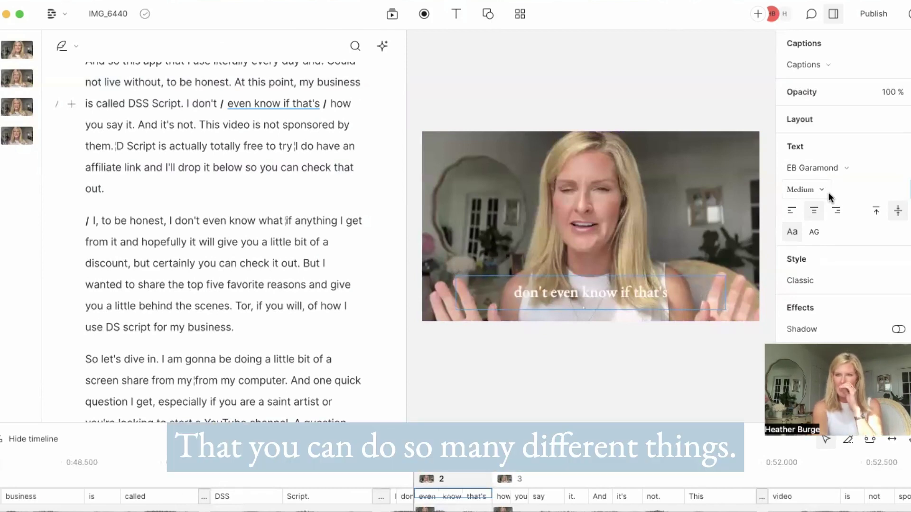
click(813, 231)
click(813, 231)
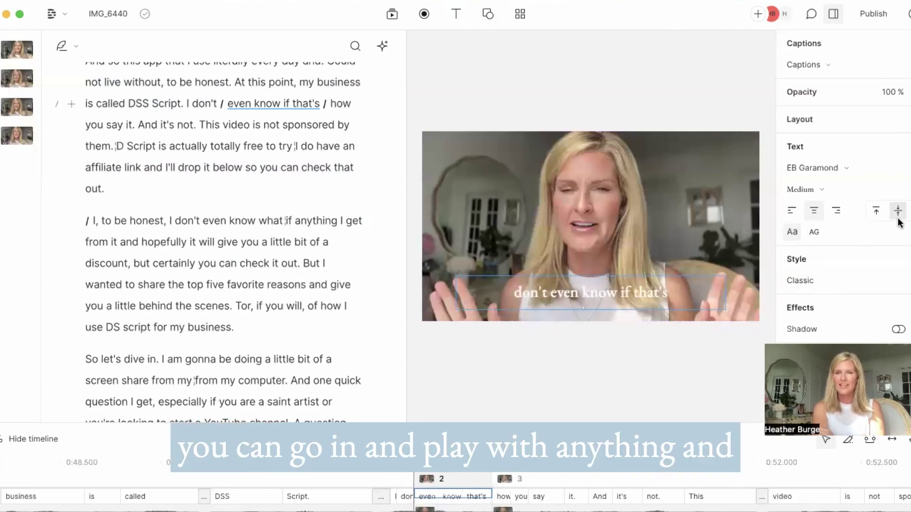
Step: Delete the captions from the phrase "even know if that's" and return to the transcript
click(614, 290)
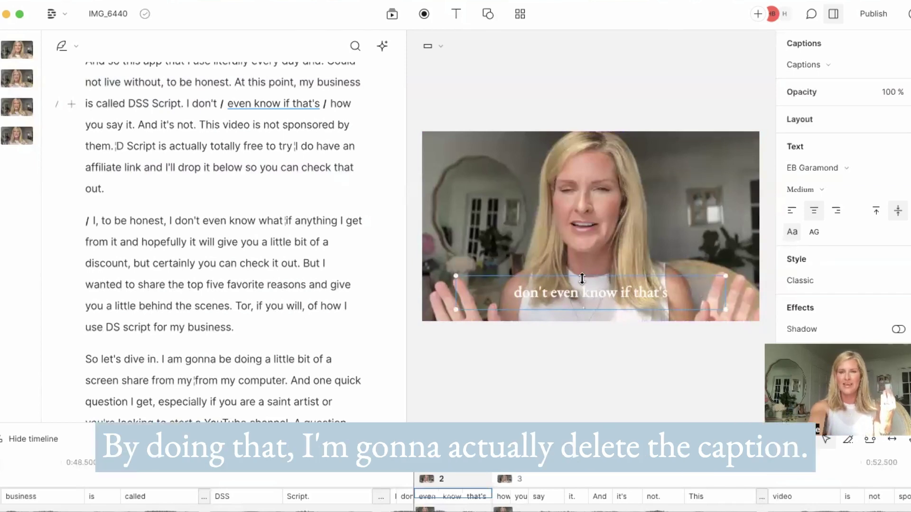
key(BackSpace)
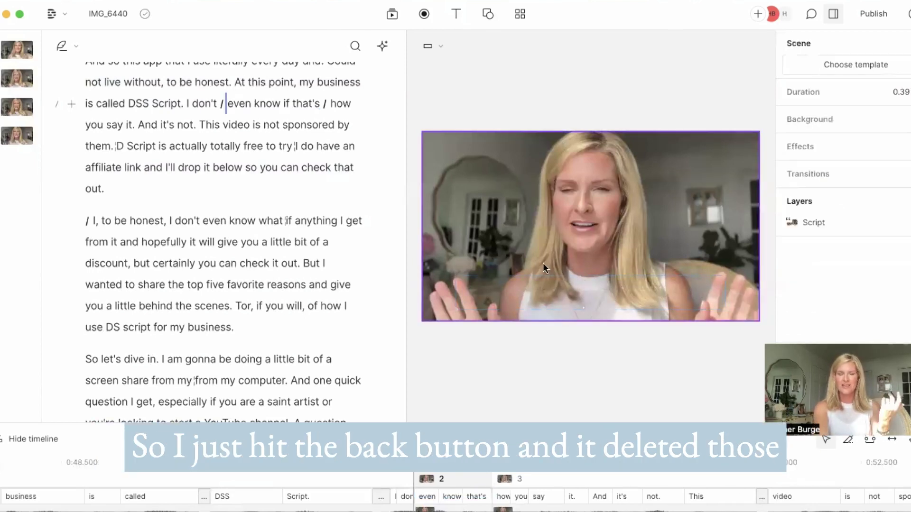
click(263, 146)
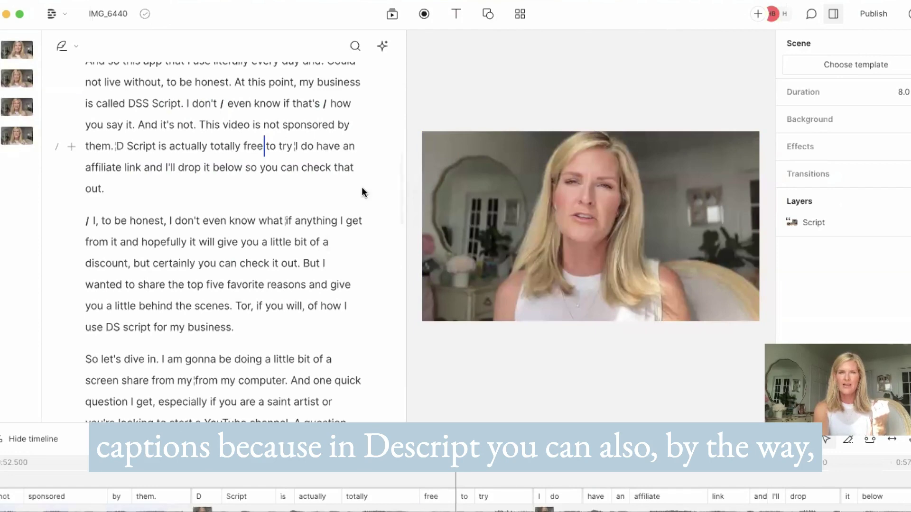
Step: Browse the saved drive templates and apply the Video Podcast template to the current scene
click(521, 14)
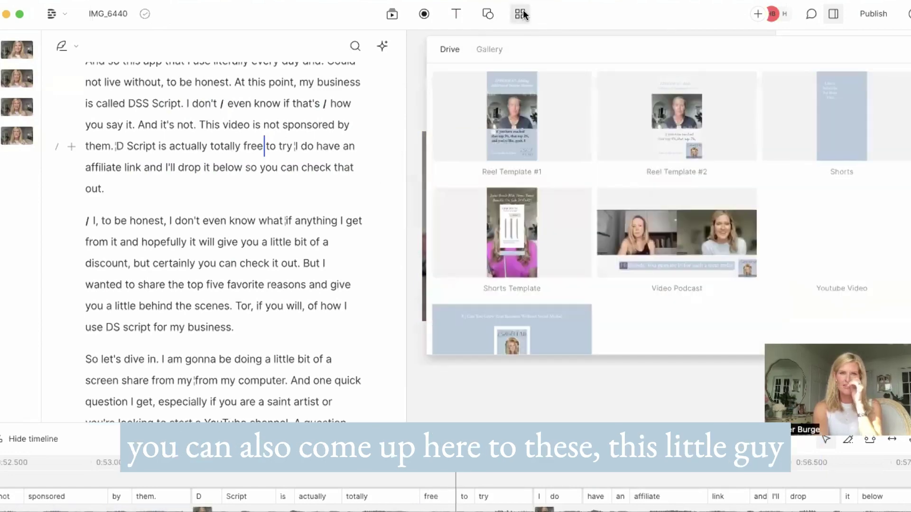
click(521, 14)
click(518, 14)
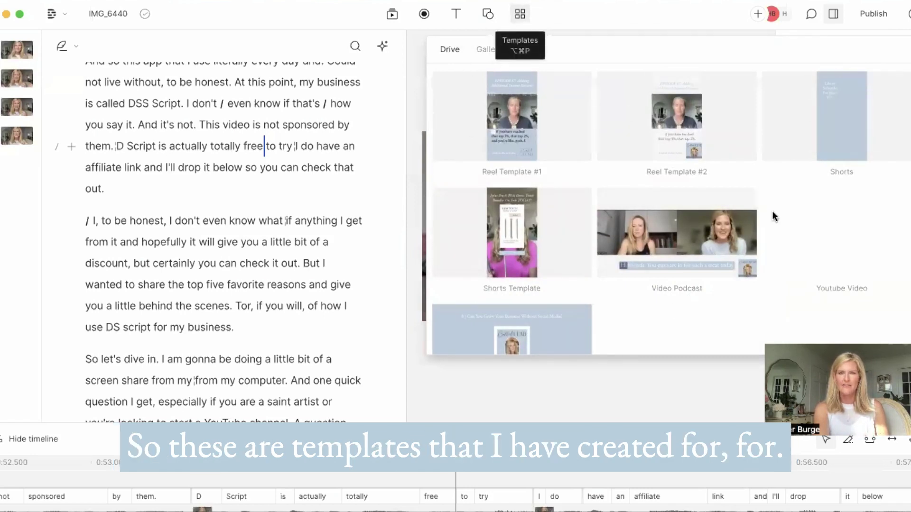
scroll(667, 313, down, 3)
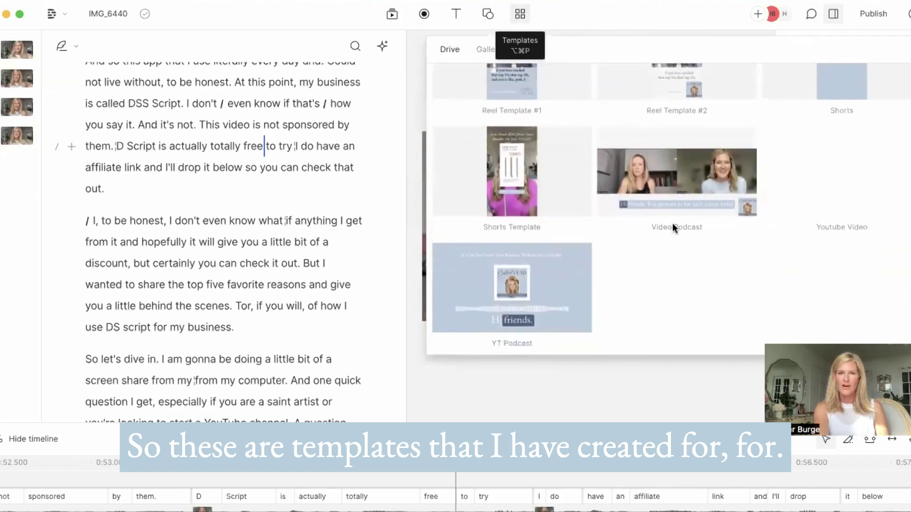
scroll(672, 223, up, 3)
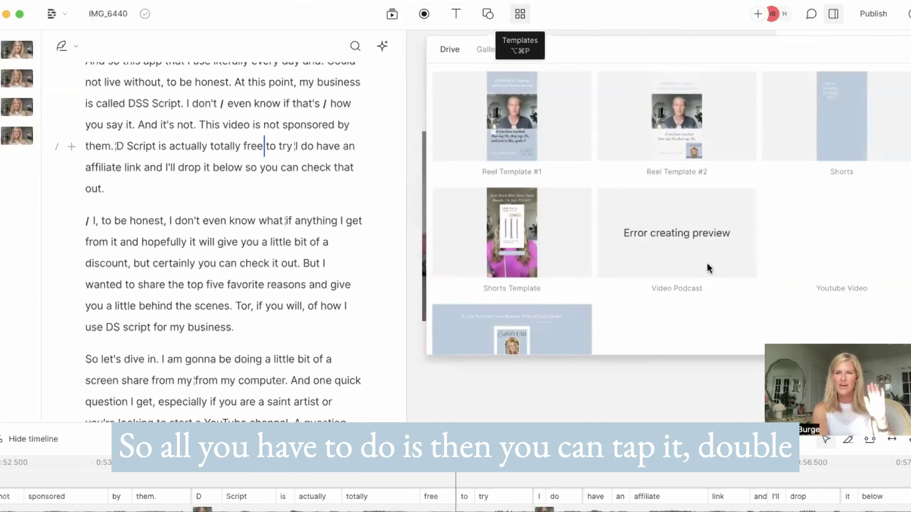
click(662, 234)
double_click(552, 131)
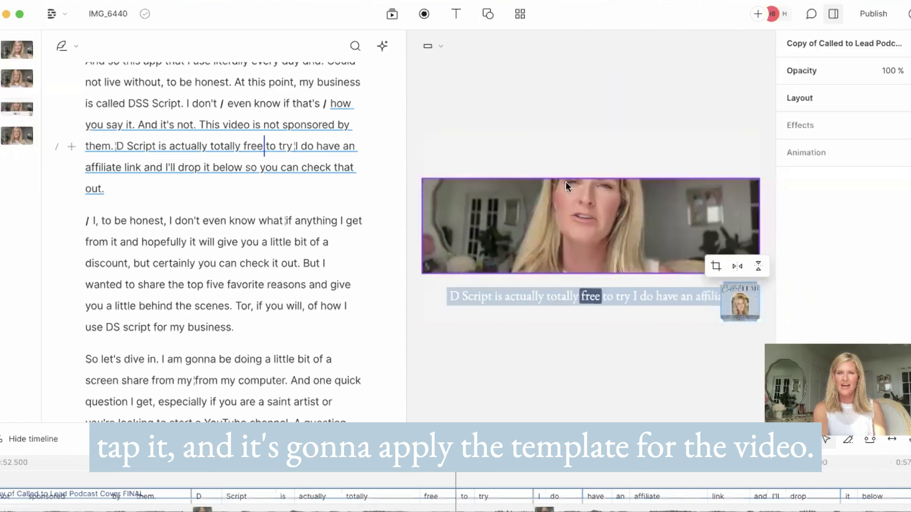
Step: Extend the script video layer upward and downward to fill the whole frame behind the captions
click(565, 181)
drag(560, 180, 555, 130)
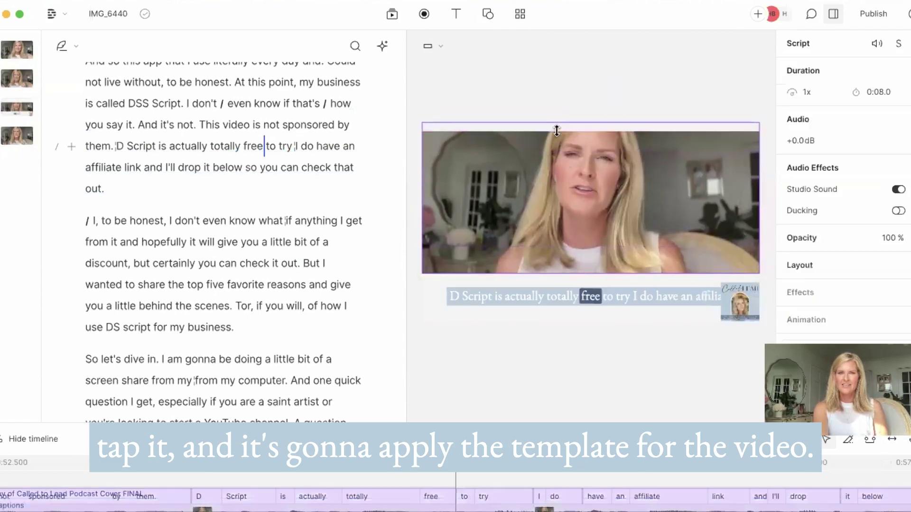
drag(575, 274, 569, 321)
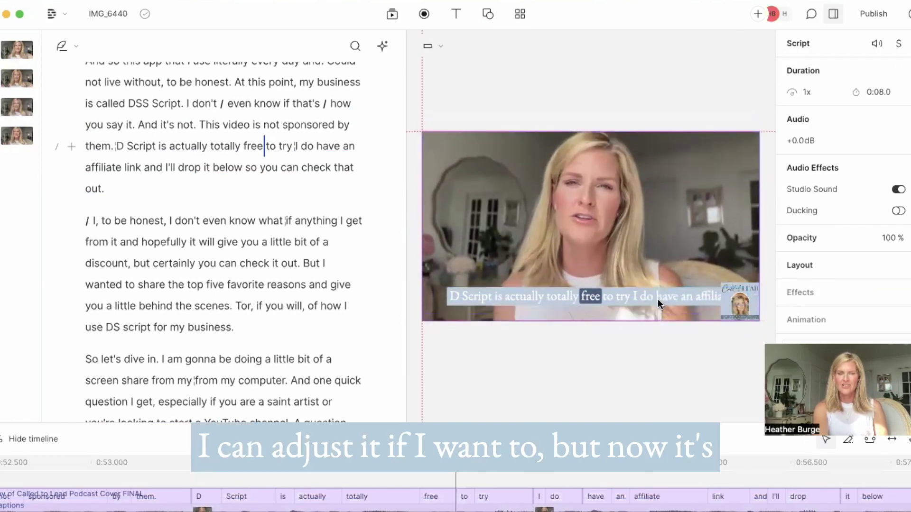
Step: Select the template's caption layer, then play the transcript from "even know if that's" to preview the branded captions
click(580, 294)
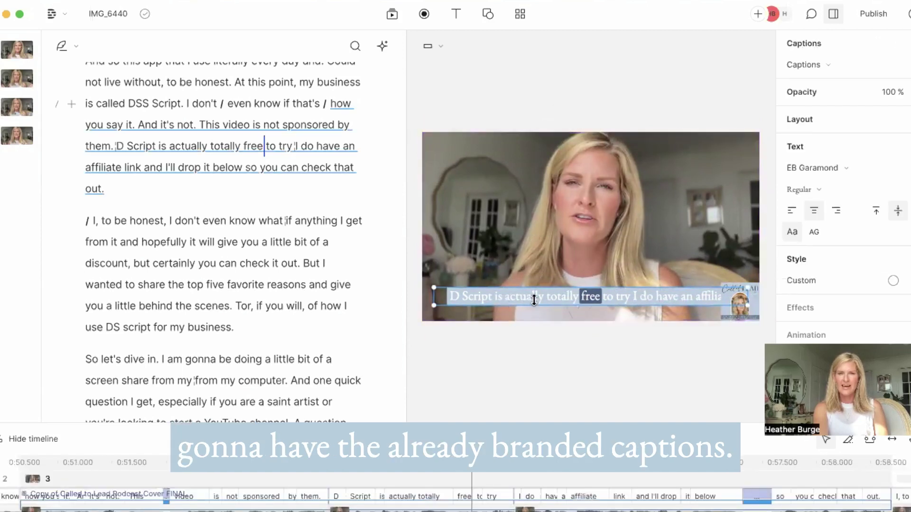
scroll(241, 198, up, 5)
click(238, 217)
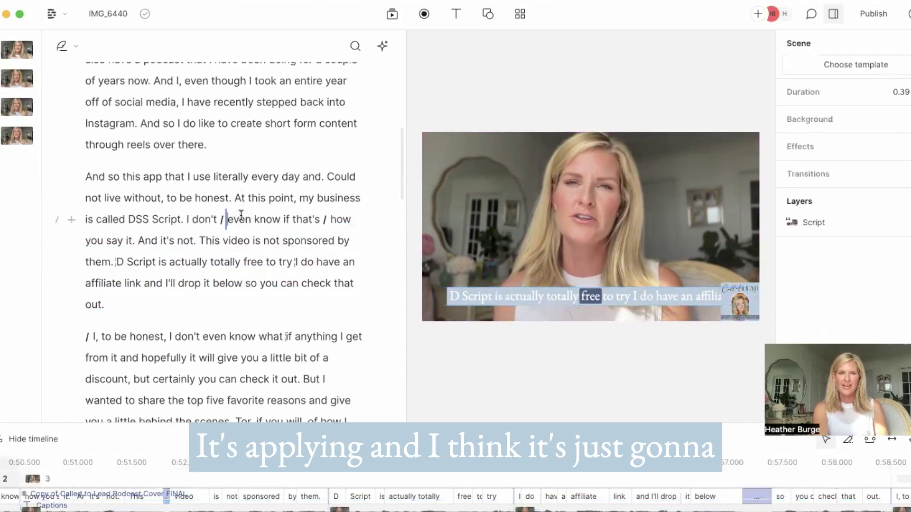
key(space)
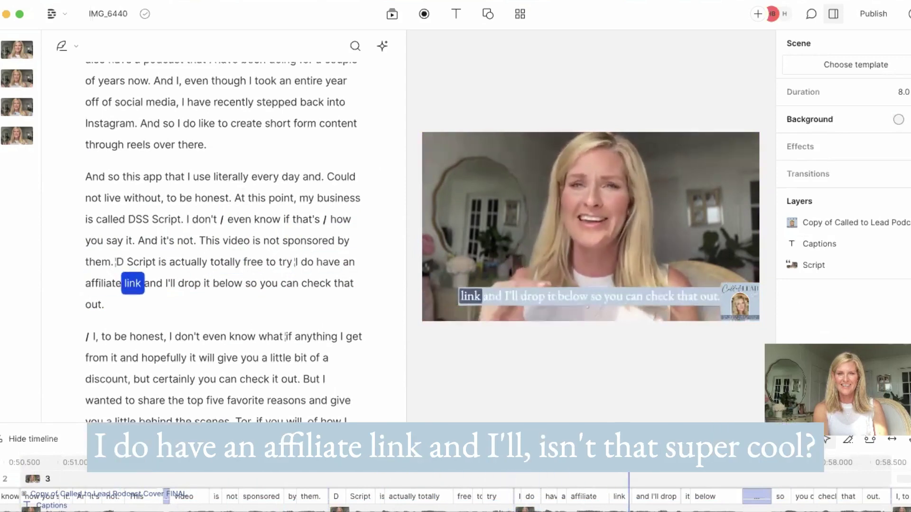
key(space)
Step: Delete the template's captions and podcast cover image from the scene
click(583, 299)
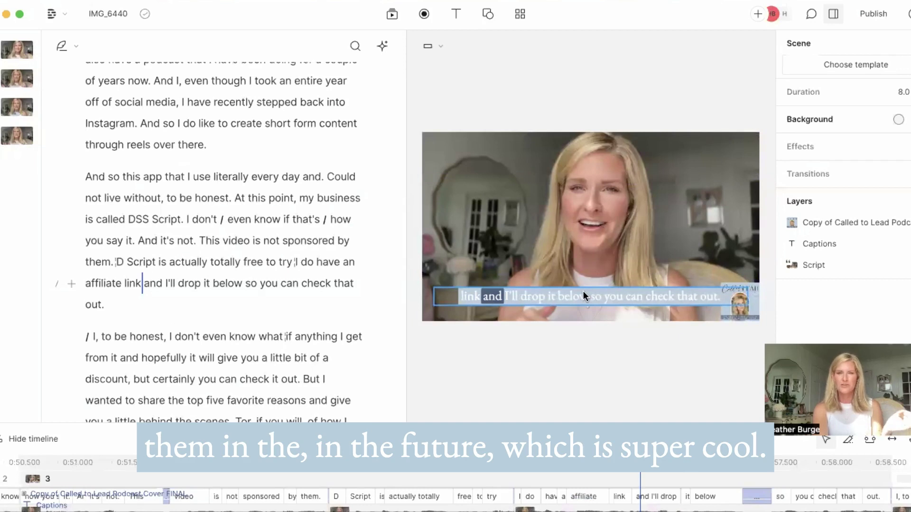
click(582, 291)
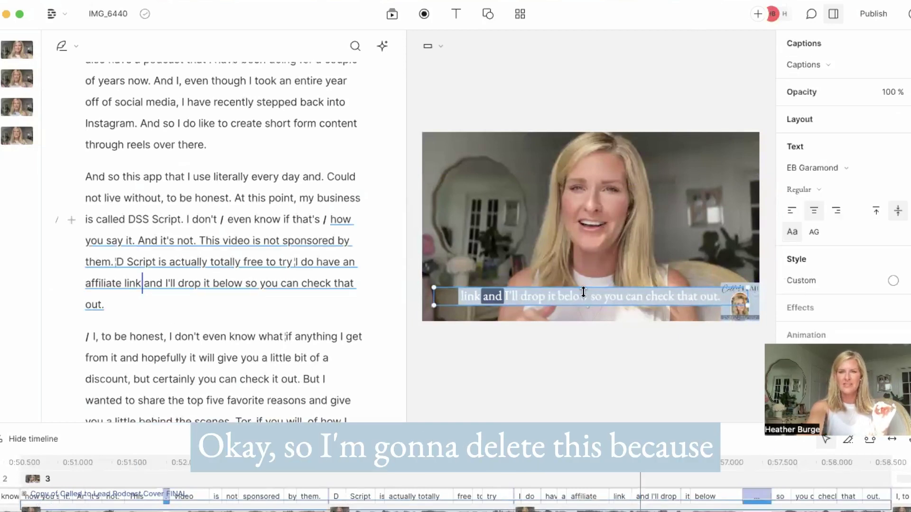
key(Delete)
click(739, 297)
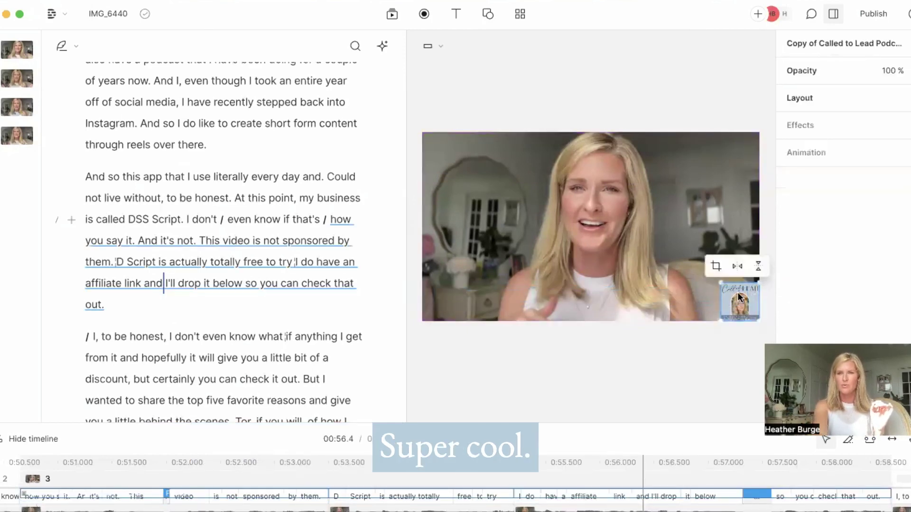
key(Delete)
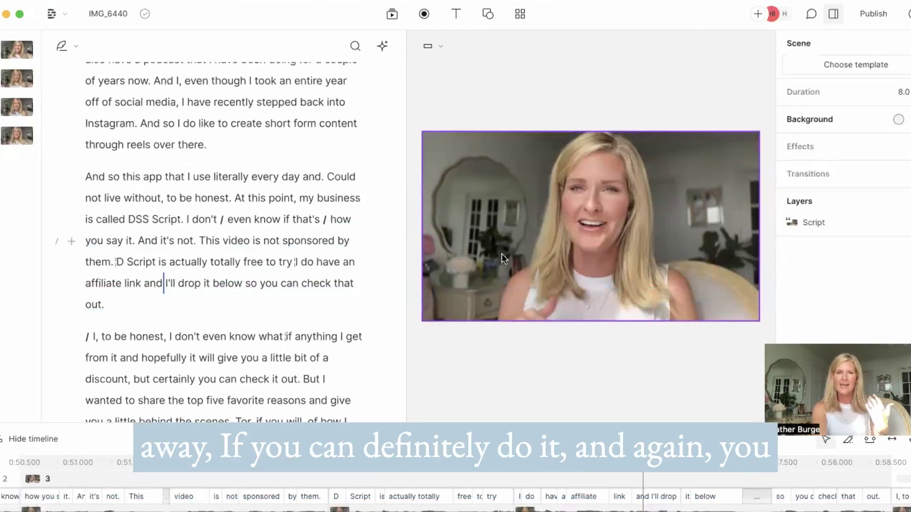
Step: Inspect the scene markers in the transcript and highlight the passage from "now. And I, even though" to "through reels over there."
click(250, 176)
scroll(247, 180, up, 5)
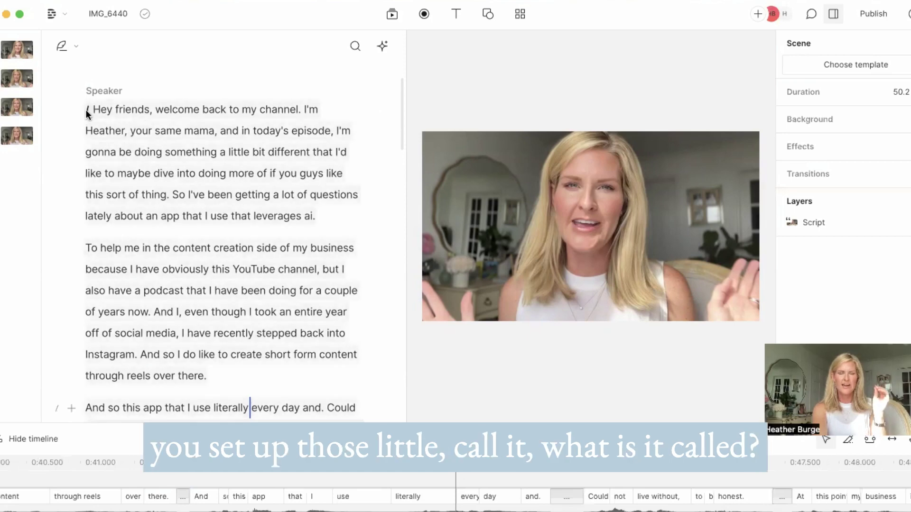
click(92, 109)
scroll(193, 322, down, 5)
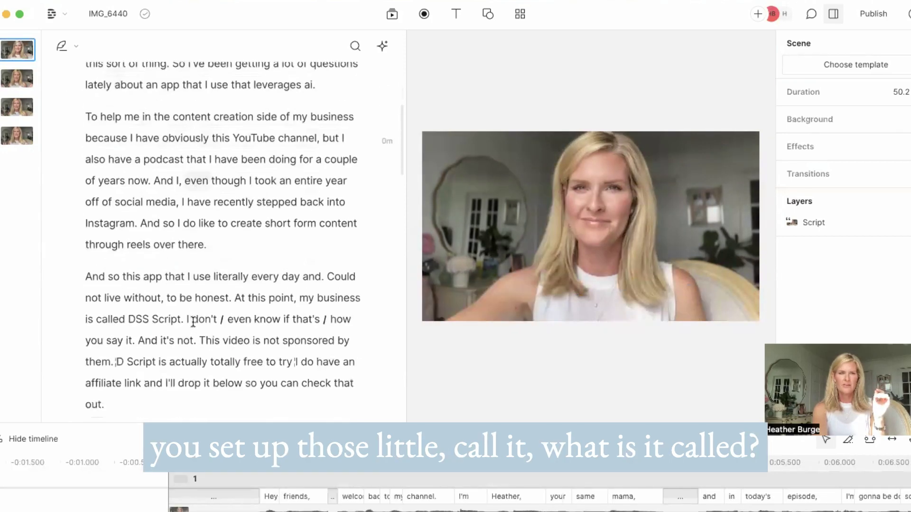
click(106, 322)
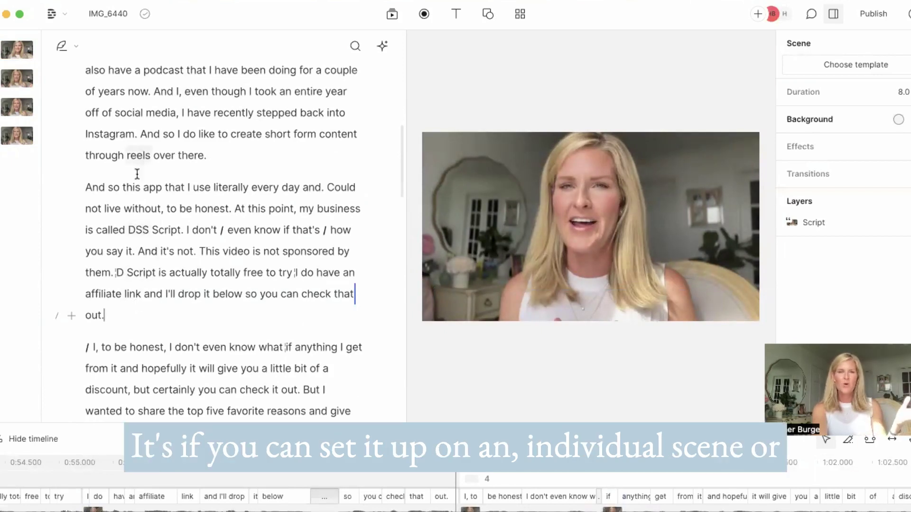
drag(125, 88, 216, 158)
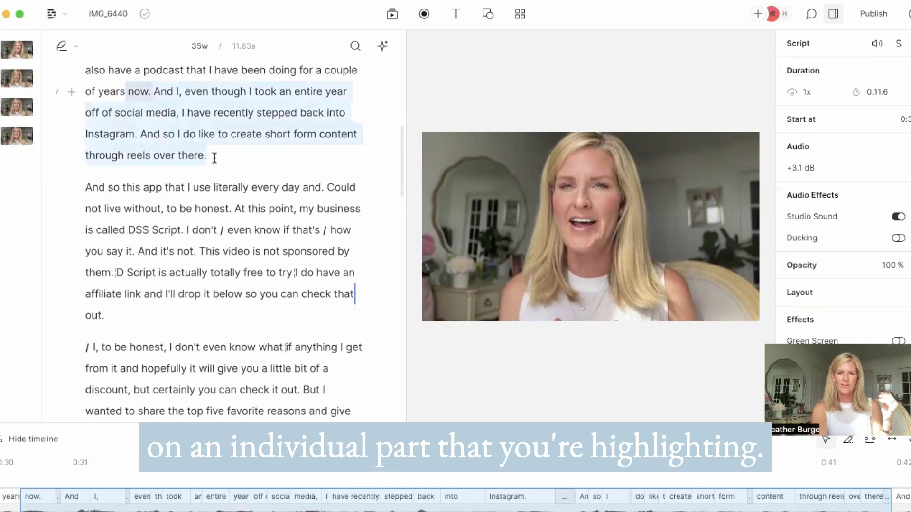
click(190, 231)
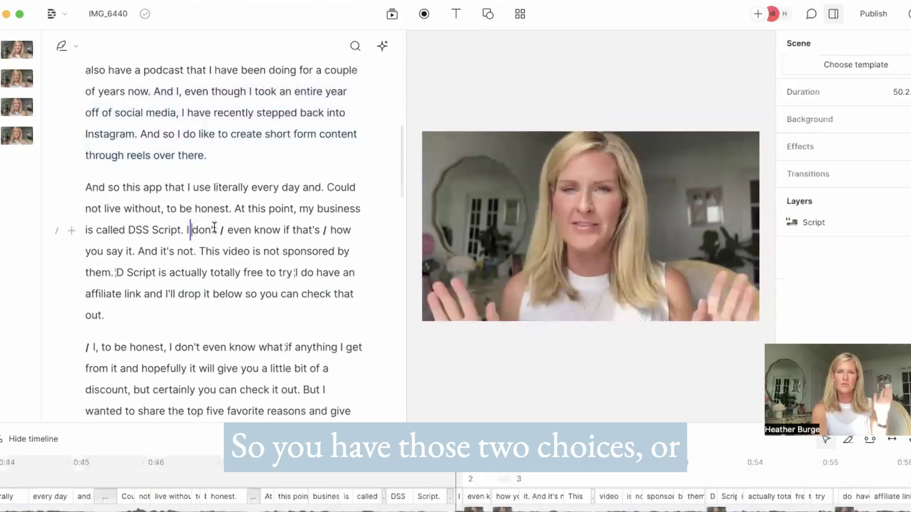
Step: Look through the opening paragraphs of the transcript for a passage suited to a short or reel
scroll(196, 189, up, 3)
scroll(196, 189, up, 4)
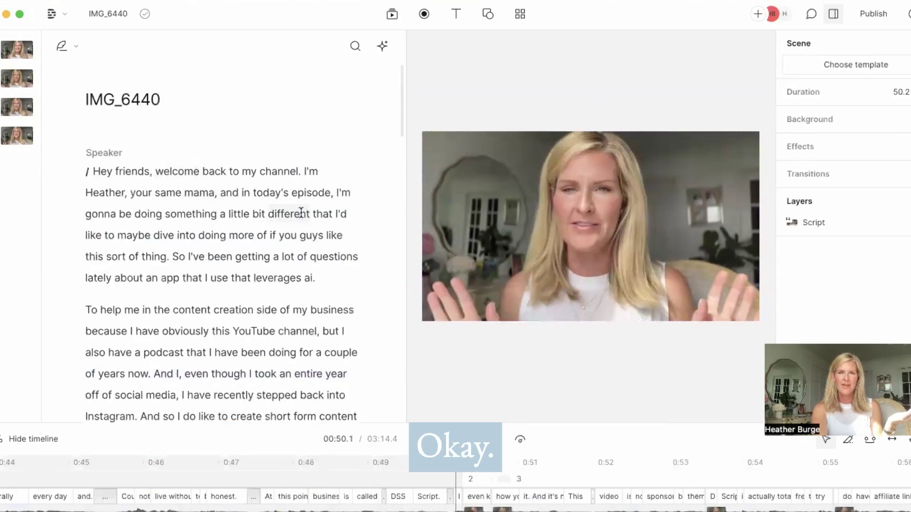
scroll(266, 242, down, 1)
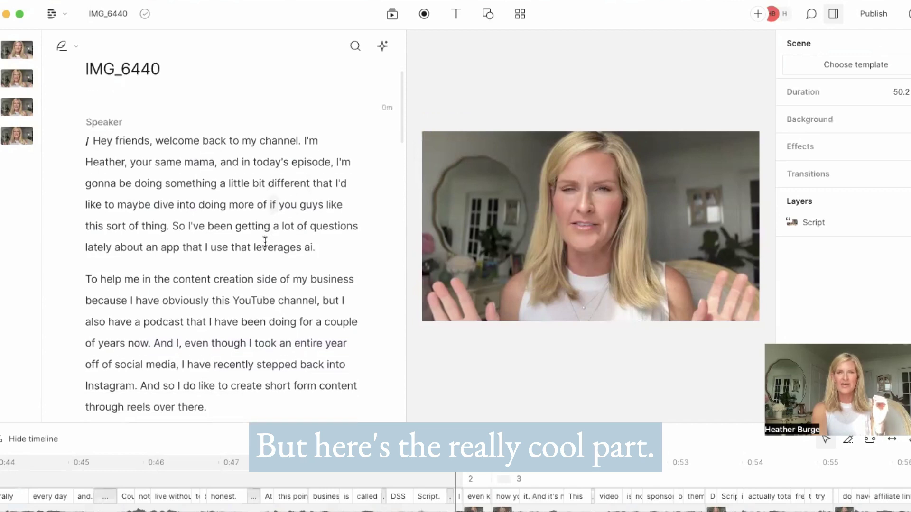
scroll(265, 242, up, 1)
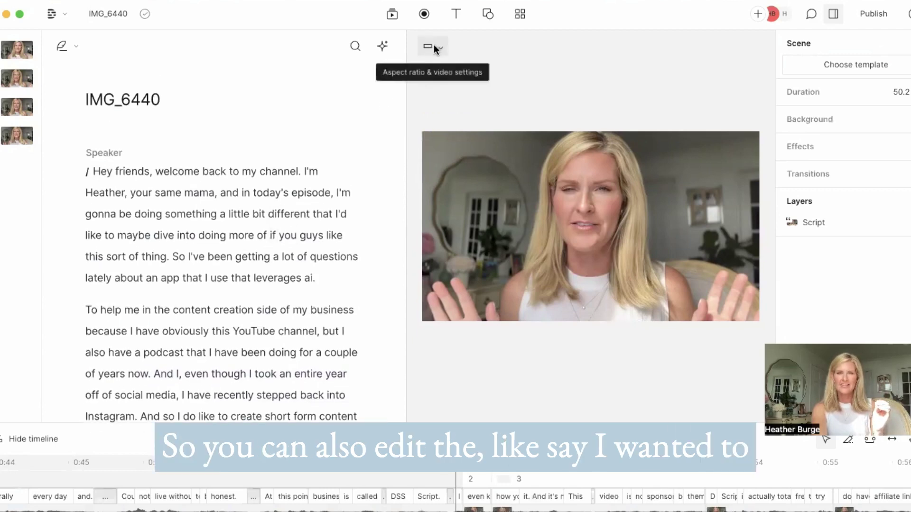
scroll(252, 263, down, 2)
scroll(252, 263, down, 6)
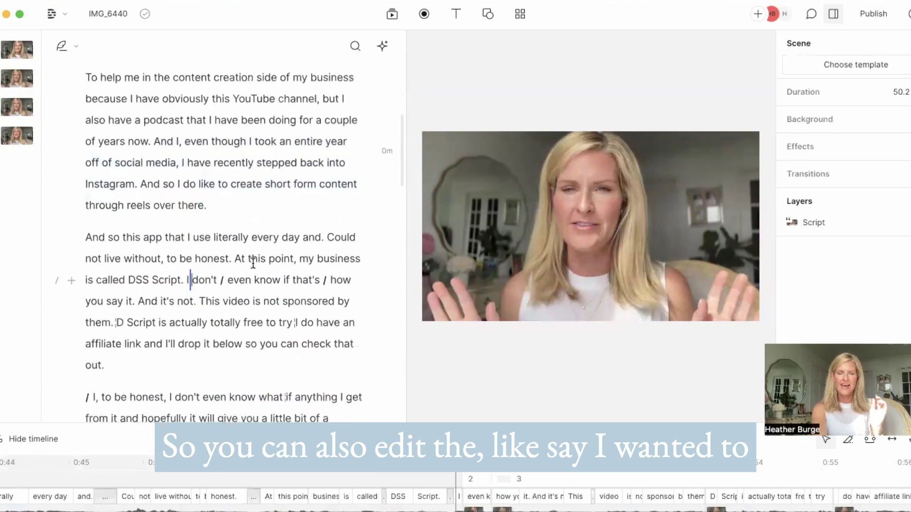
scroll(253, 263, down, 3)
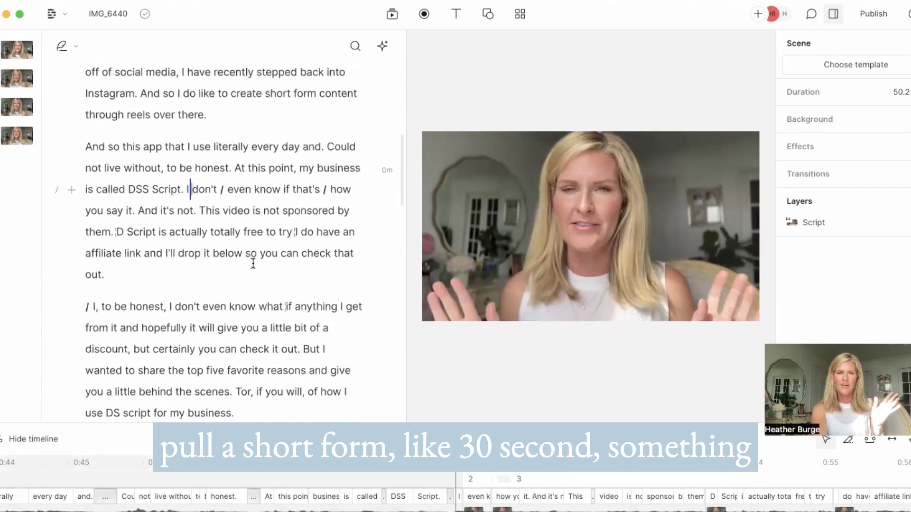
scroll(253, 264, down, 1)
scroll(253, 263, up, 6)
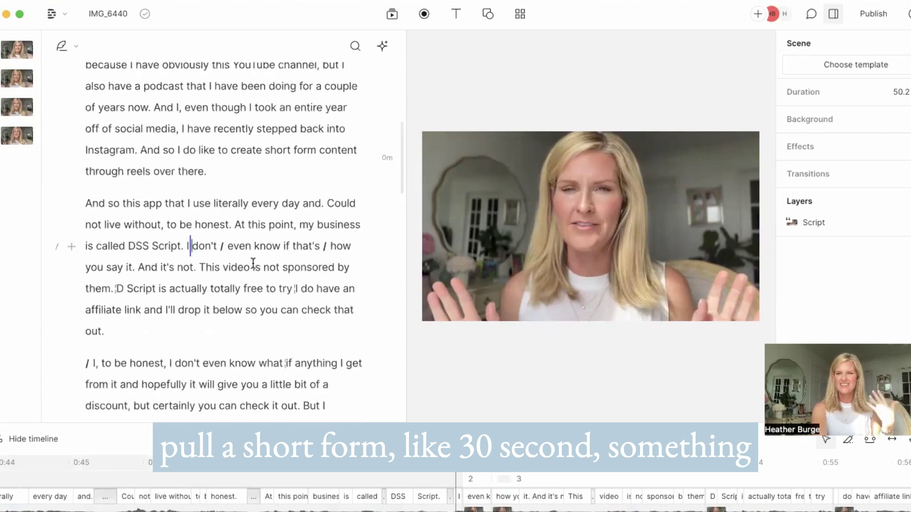
scroll(253, 263, up, 1)
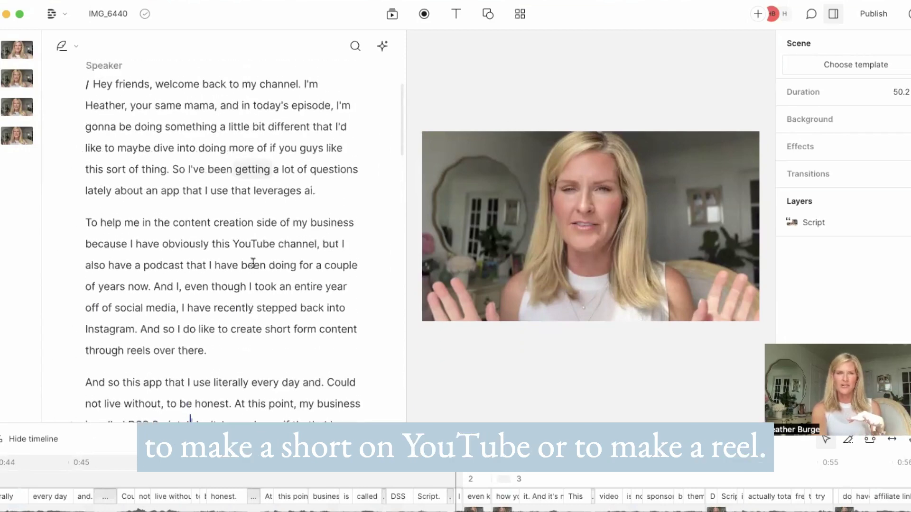
scroll(253, 264, up, 2)
scroll(253, 263, down, 3)
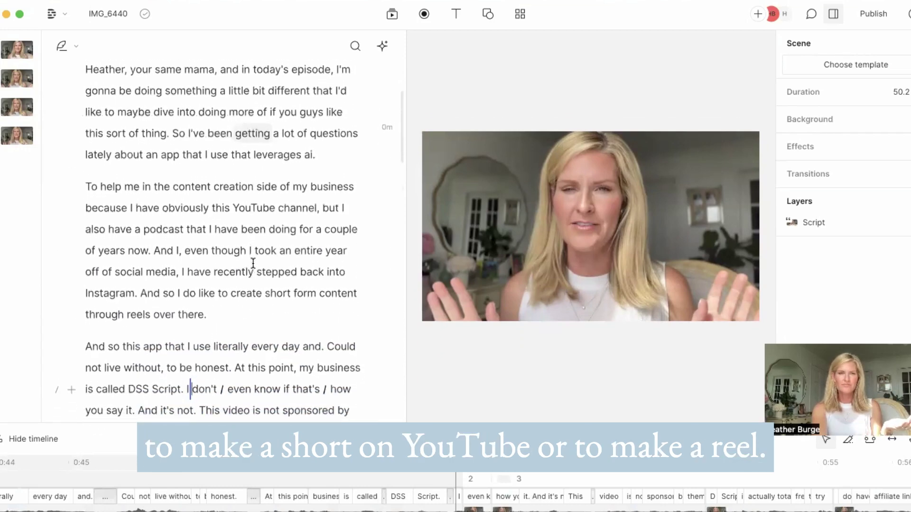
scroll(149, 210, down, 1)
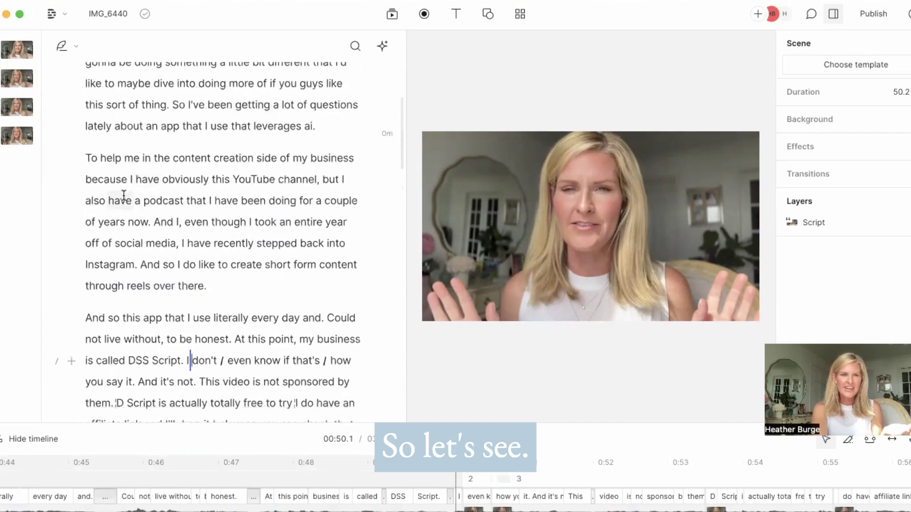
scroll(204, 274, down, 3)
scroll(189, 264, down, 1)
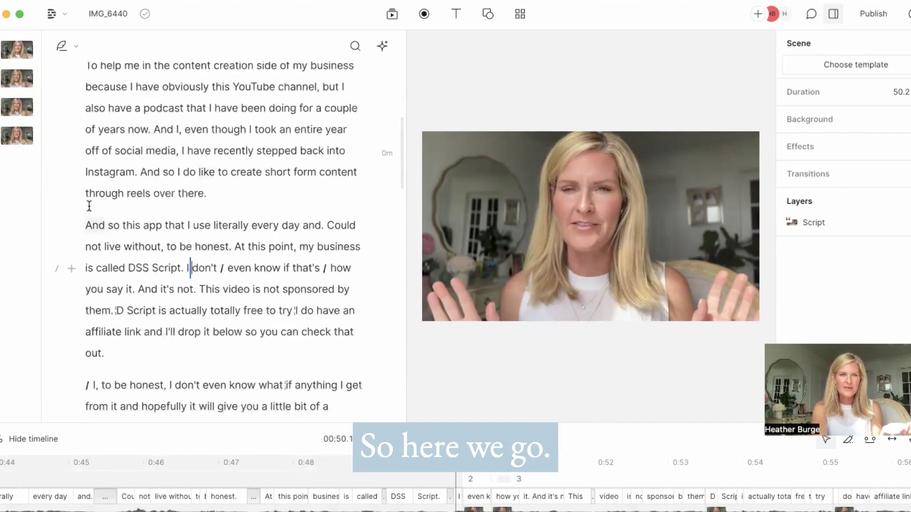
Step: Duplicate the paragraph from "And so this app" to "check that out." to a new composition and open that composition
mouse_move(85, 222)
mouse_down()
mouse_move(143, 289)
mouse_move(122, 349)
mouse_move(147, 383)
mouse_move(107, 355)
mouse_up()
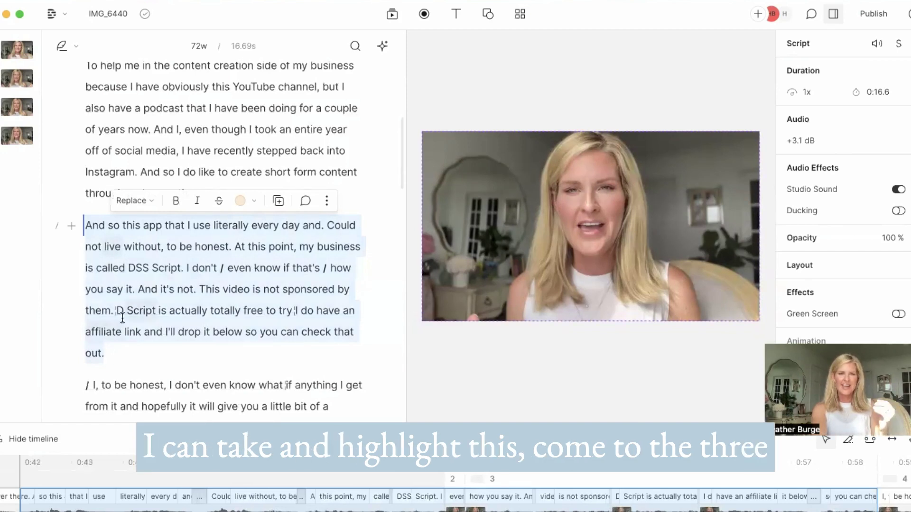
click(327, 201)
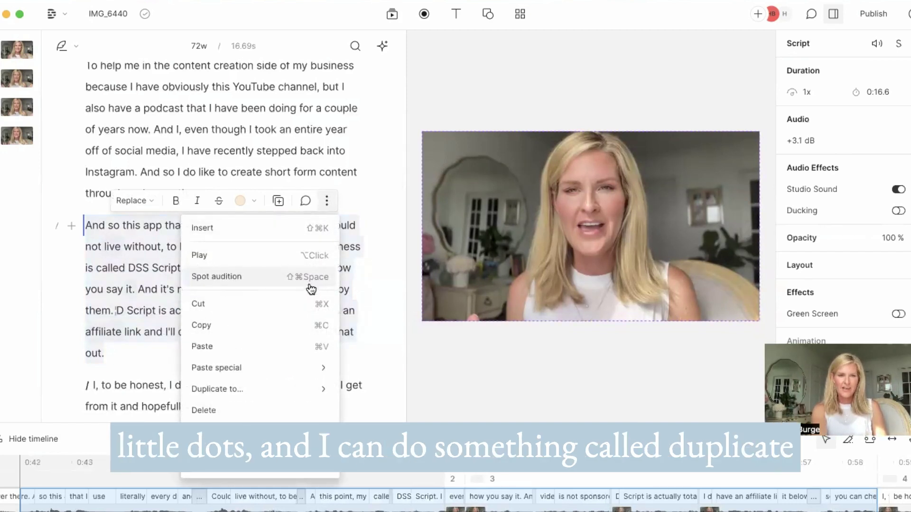
mouse_move(280, 394)
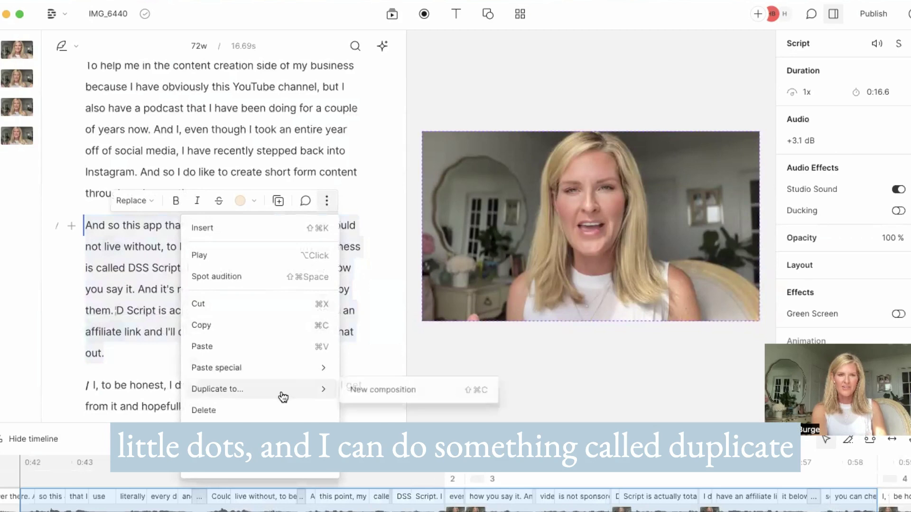
click(383, 391)
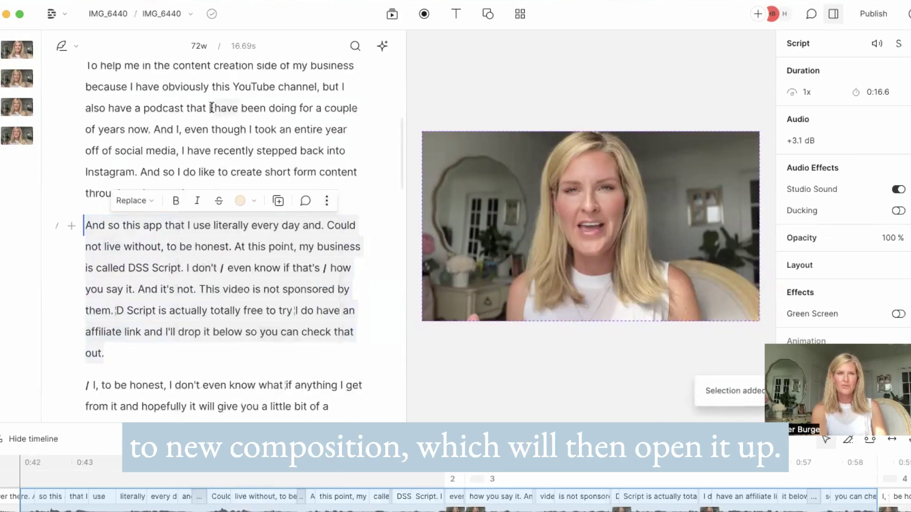
click(182, 14)
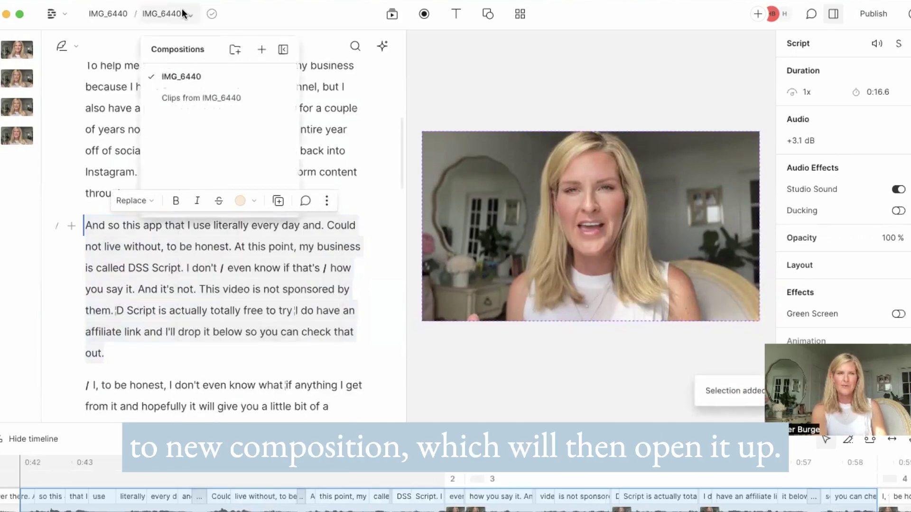
click(194, 98)
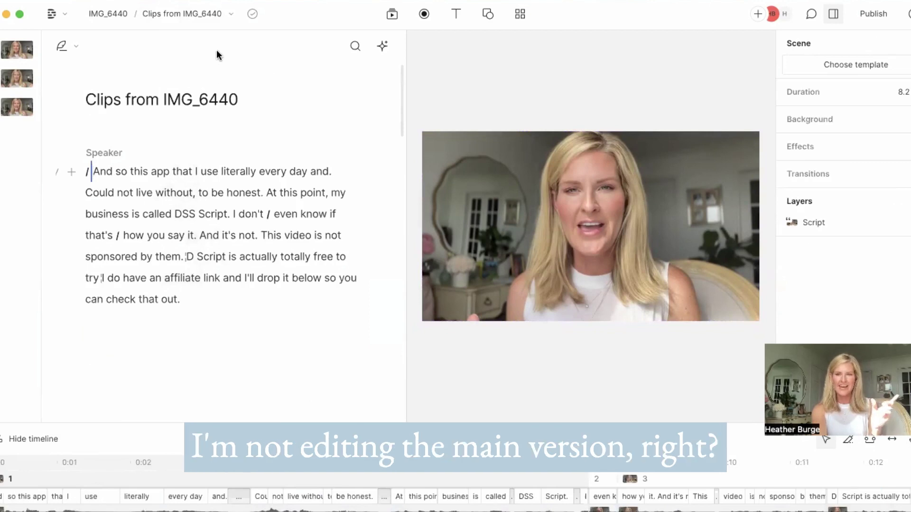
Step: Switch to the main IMG_6440 composition to compare it, and return to the Clips from IMG_6440 composition
click(207, 14)
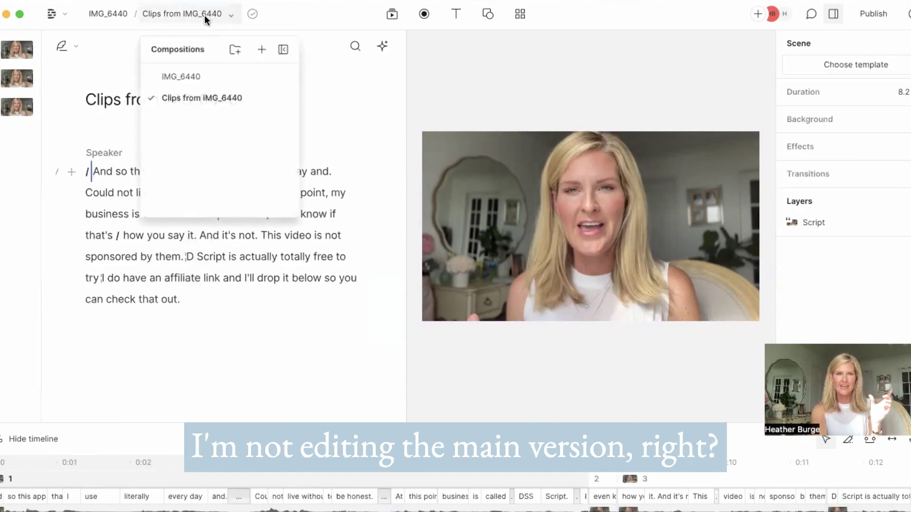
click(188, 77)
click(190, 15)
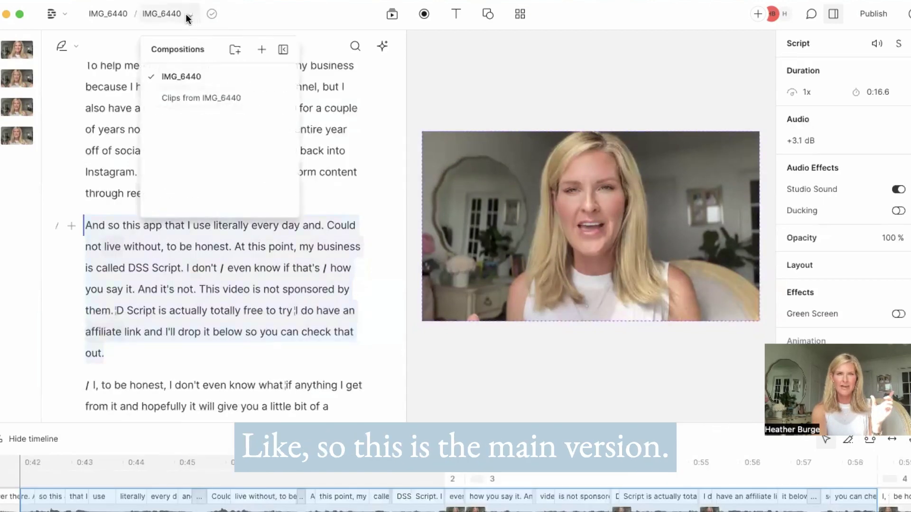
click(195, 97)
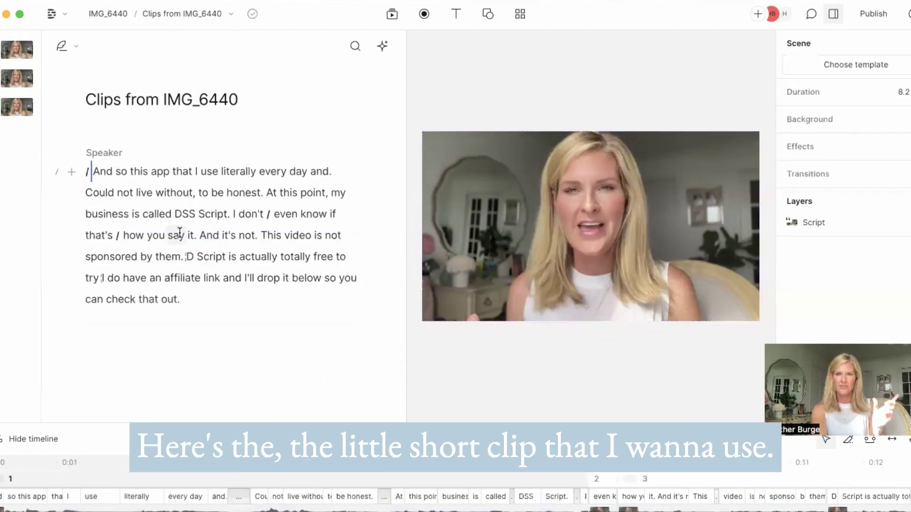
Step: Change the clip composition's aspect ratio to Portrait 9:16
click(482, 231)
click(440, 48)
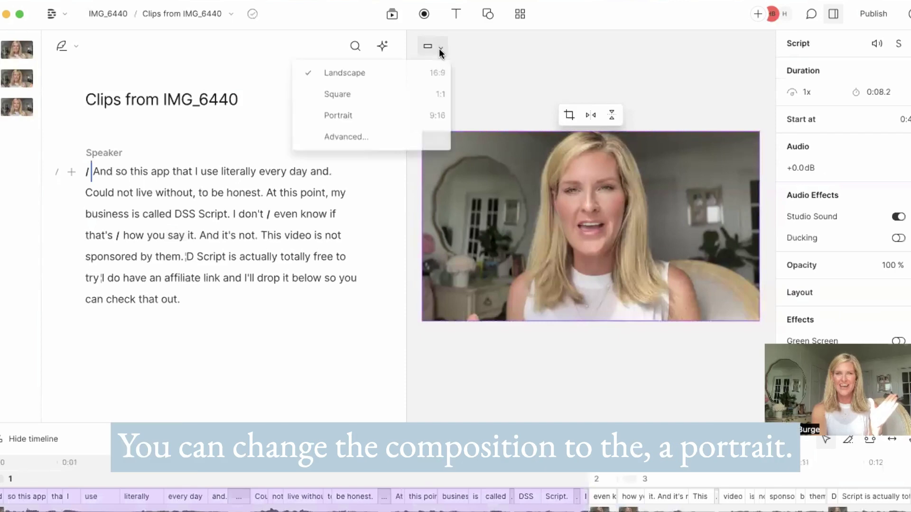
click(395, 116)
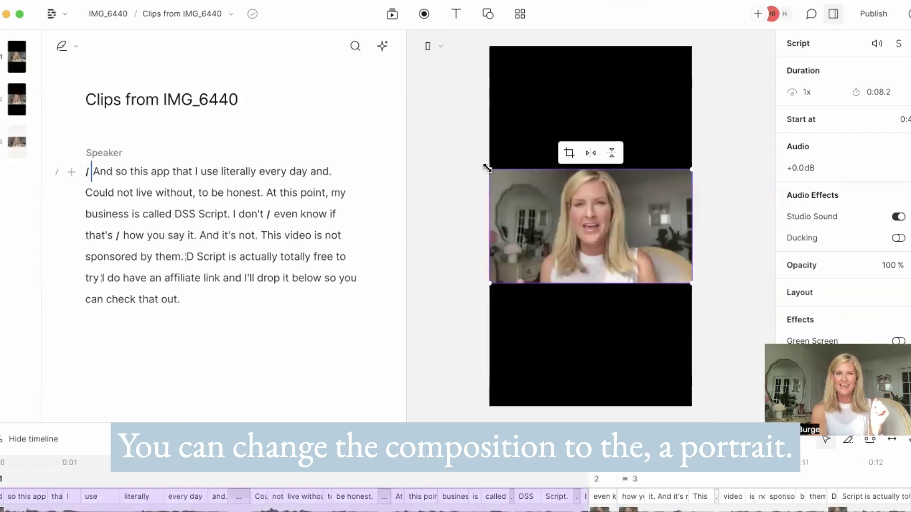
Step: Enlarge the video layer to fill the full height of the portrait frame and shift it sideways to reframe the speaker
drag(487, 168, 536, 47)
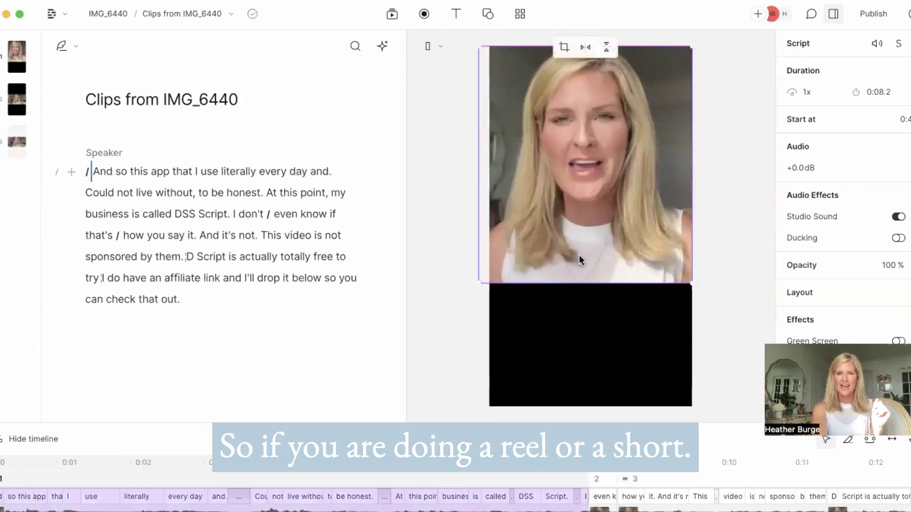
drag(595, 286, 602, 405)
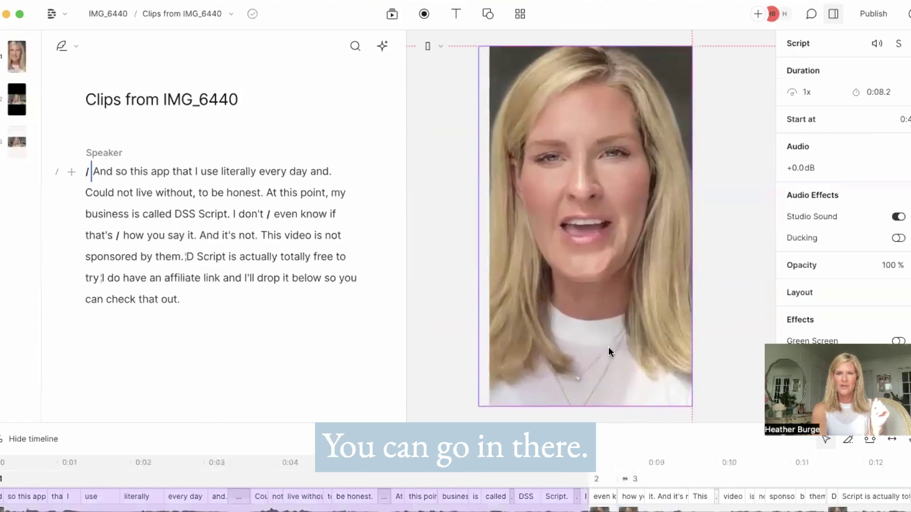
drag(594, 347, 605, 348)
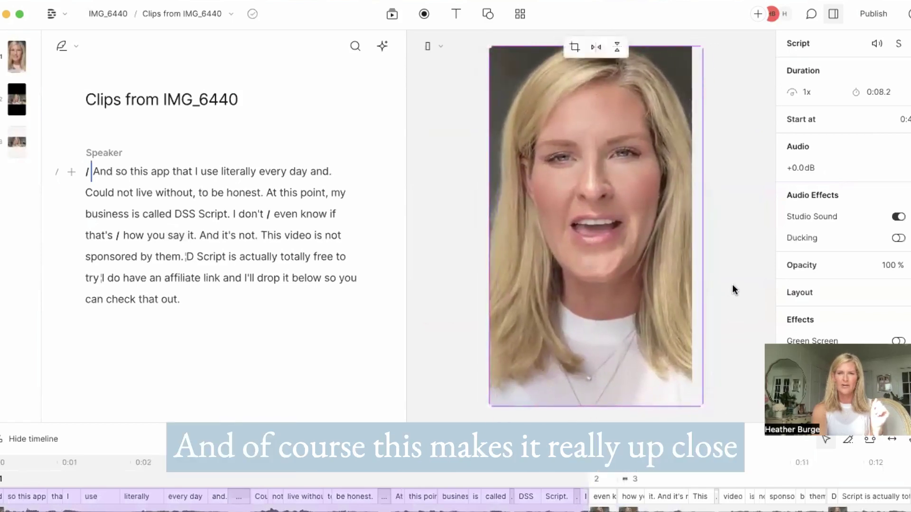
click(731, 288)
click(634, 269)
drag(634, 269, 632, 266)
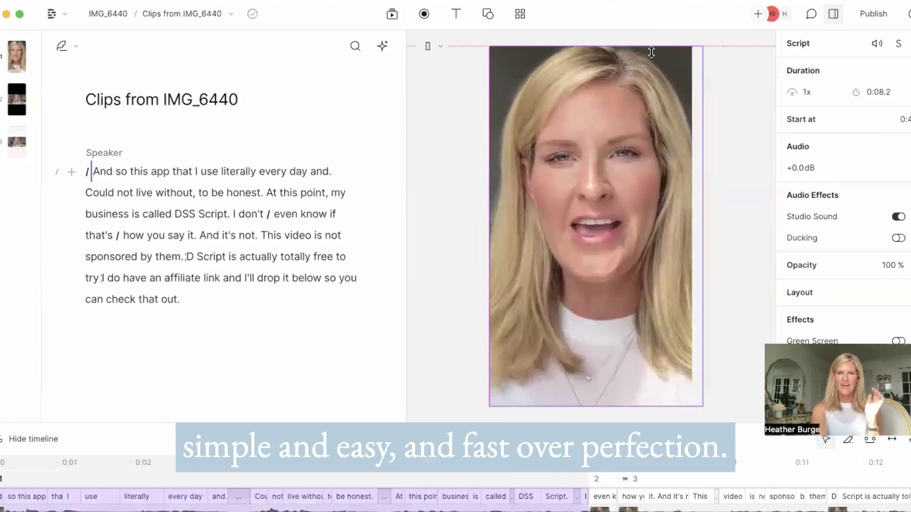
Step: Shrink the video layer and move it up toward the middle of the frame, leaving empty bands above and below
drag(650, 46, 655, 189)
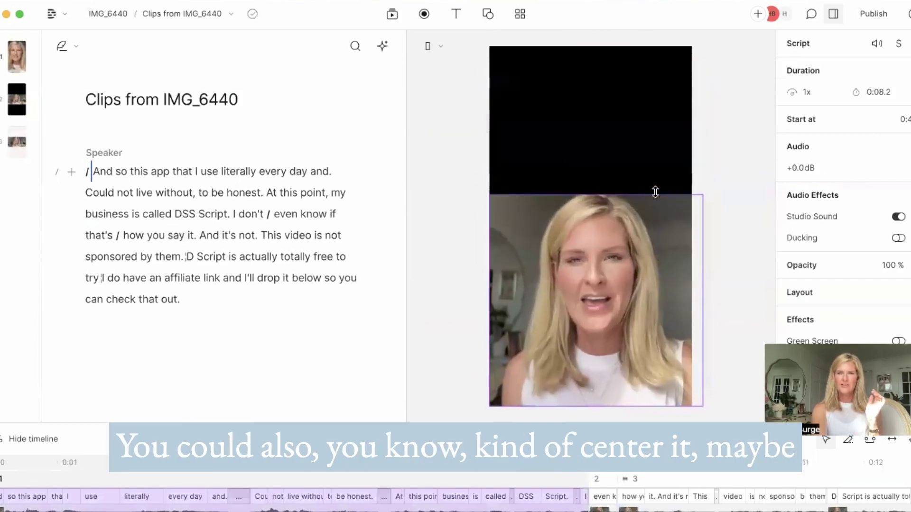
drag(621, 246, 619, 187)
click(641, 59)
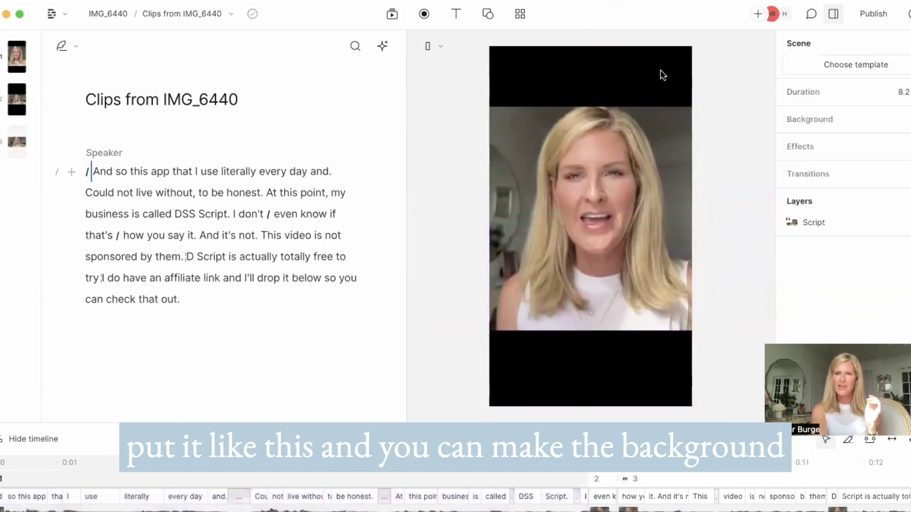
Step: Set the scene background to the light blue brand color and nudge the video layer sideways to center the speaker
click(810, 119)
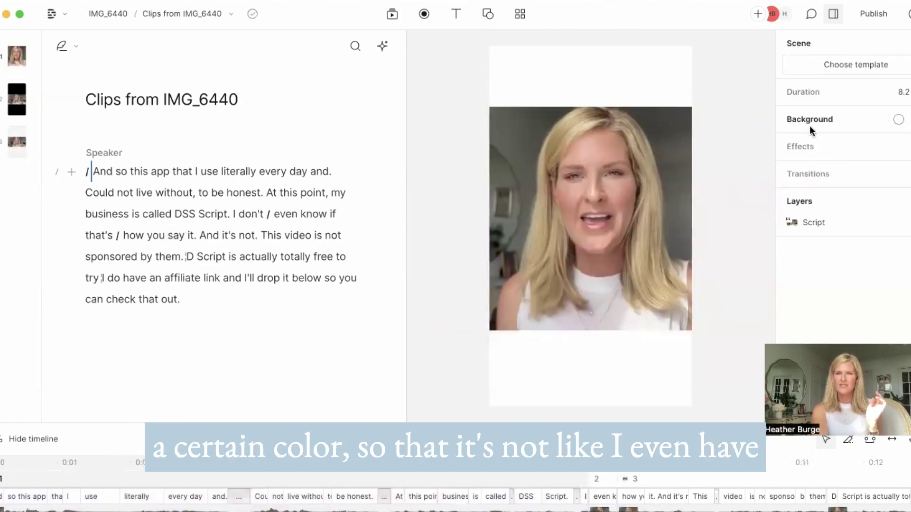
click(898, 120)
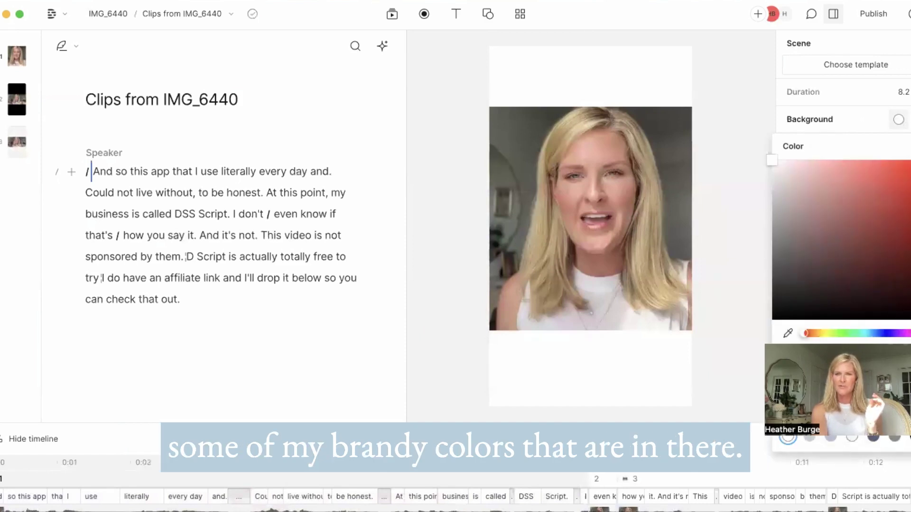
click(829, 435)
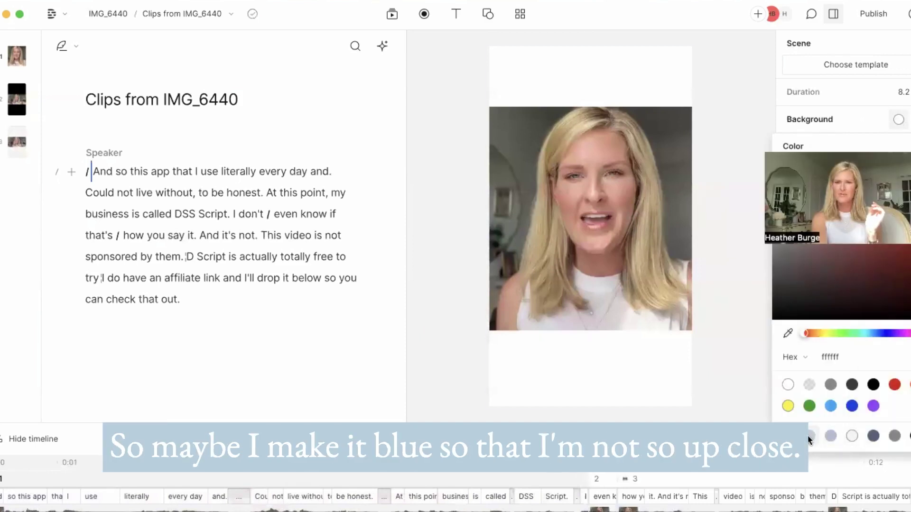
click(617, 266)
drag(616, 266, 610, 266)
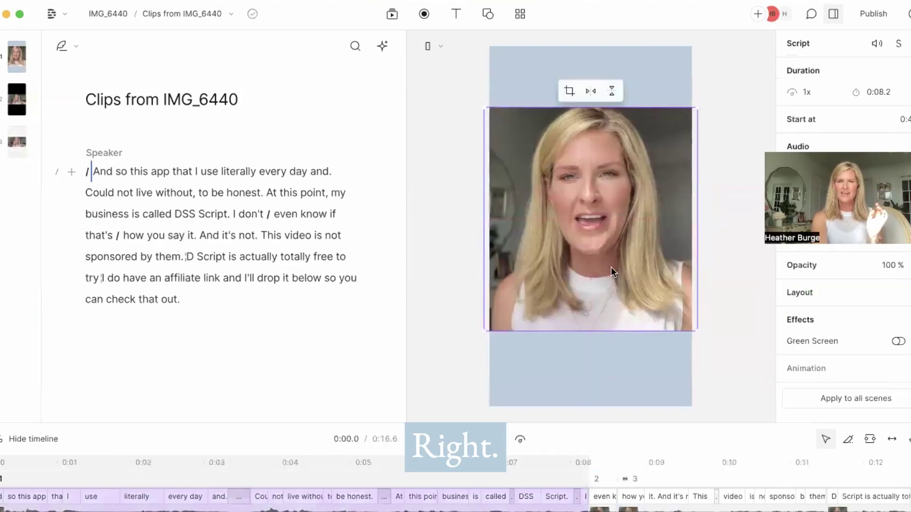
click(711, 235)
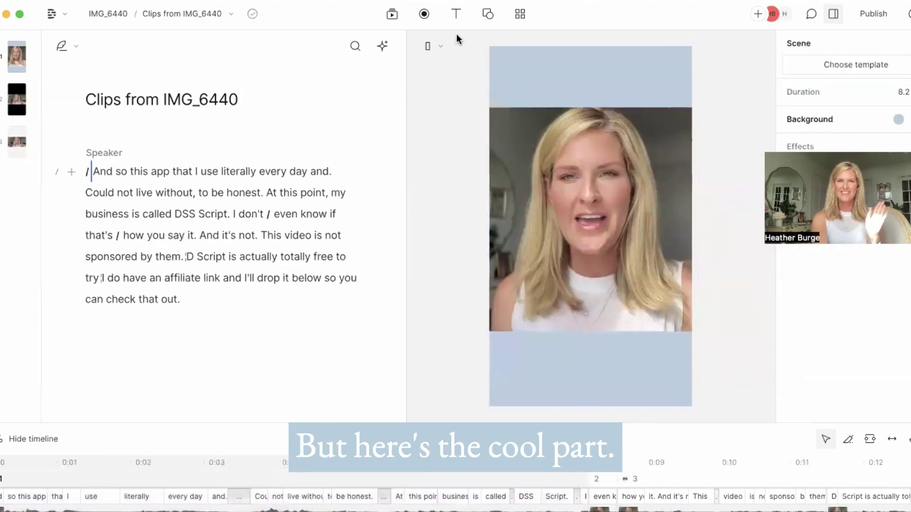
Step: Apply the "Like or Subscribe For More Tips" layout from the Shorts template and move its text to the scene's lower part
click(519, 15)
click(439, 50)
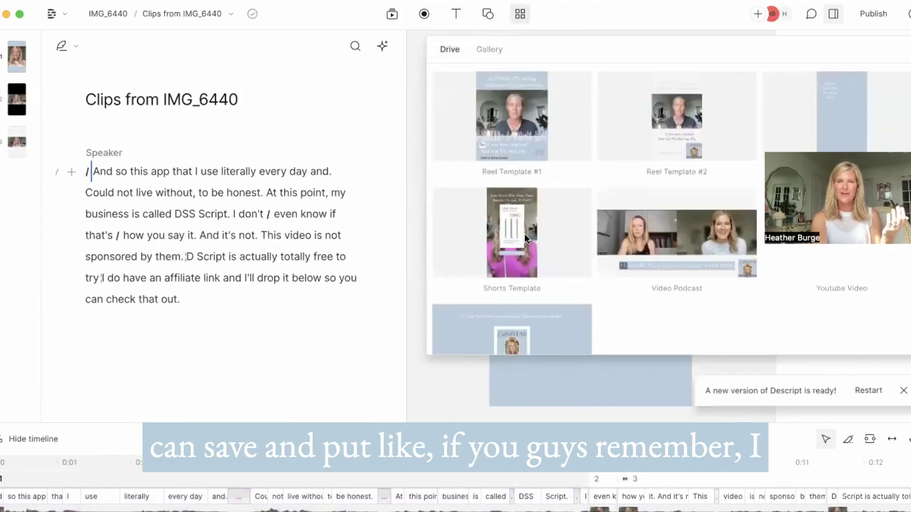
scroll(529, 190, down, 3)
scroll(529, 190, up, 3)
scroll(526, 239, down, 1)
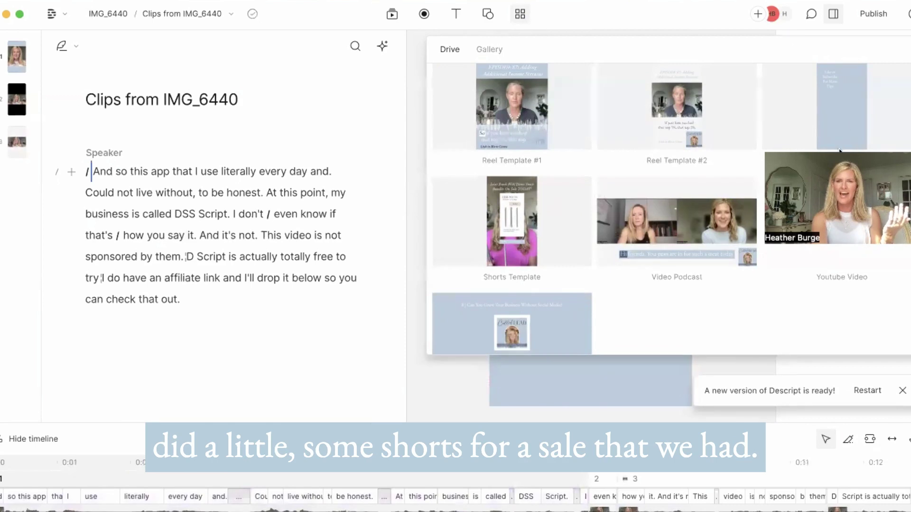
click(841, 104)
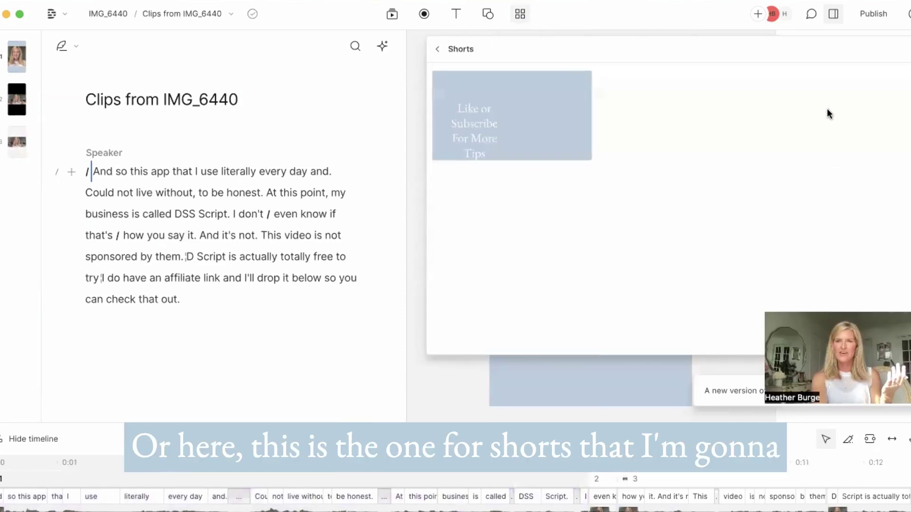
click(551, 119)
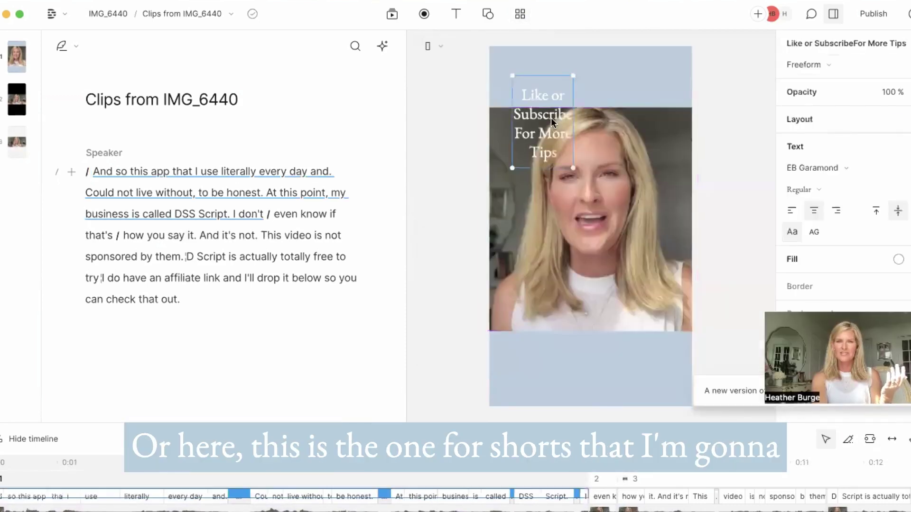
drag(527, 163, 638, 340)
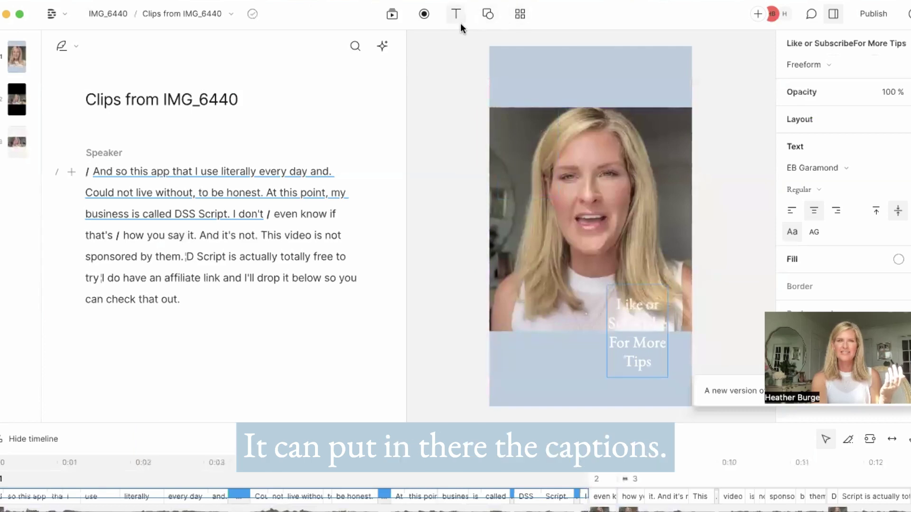
Step: Undo the text box changes and the applied Shorts template
click(102, 1)
click(103, 10)
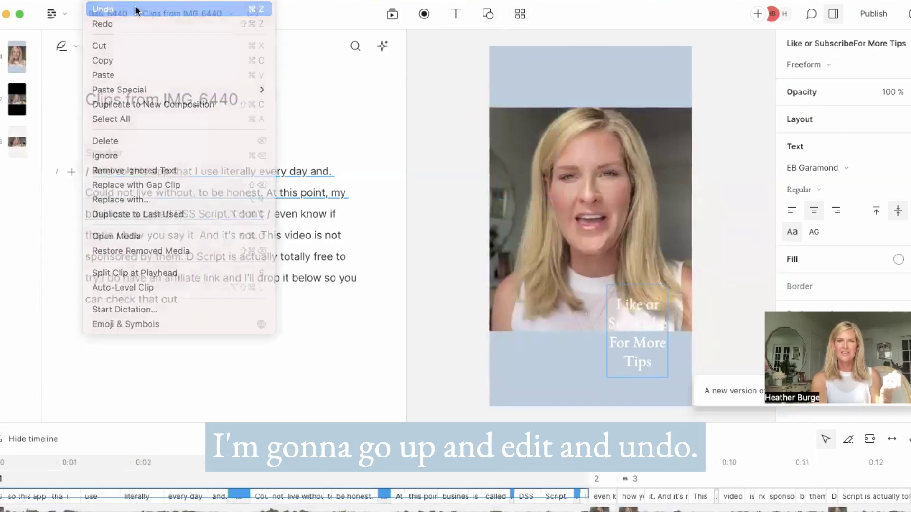
click(102, 1)
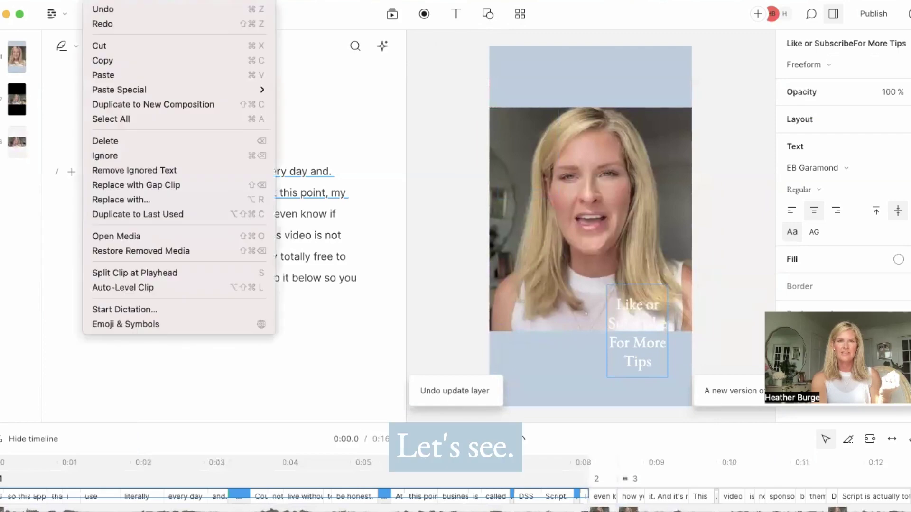
click(103, 9)
click(102, 1)
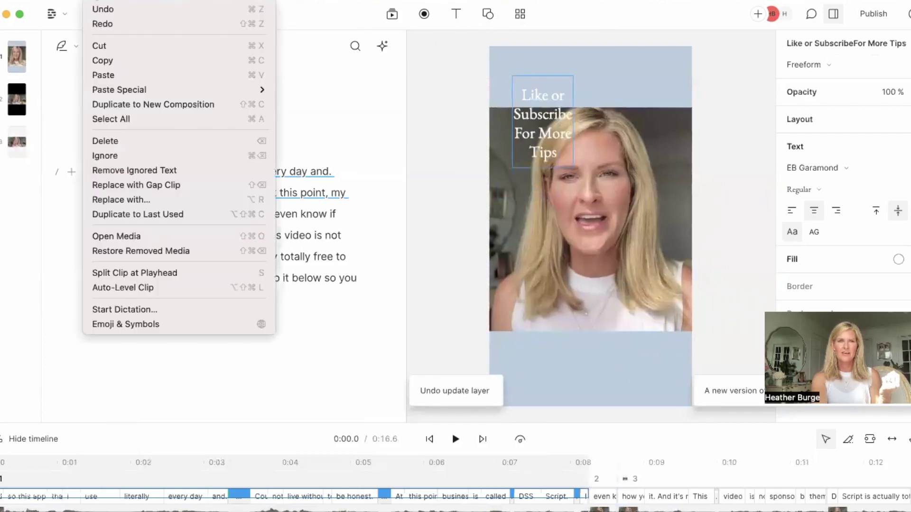
click(102, 9)
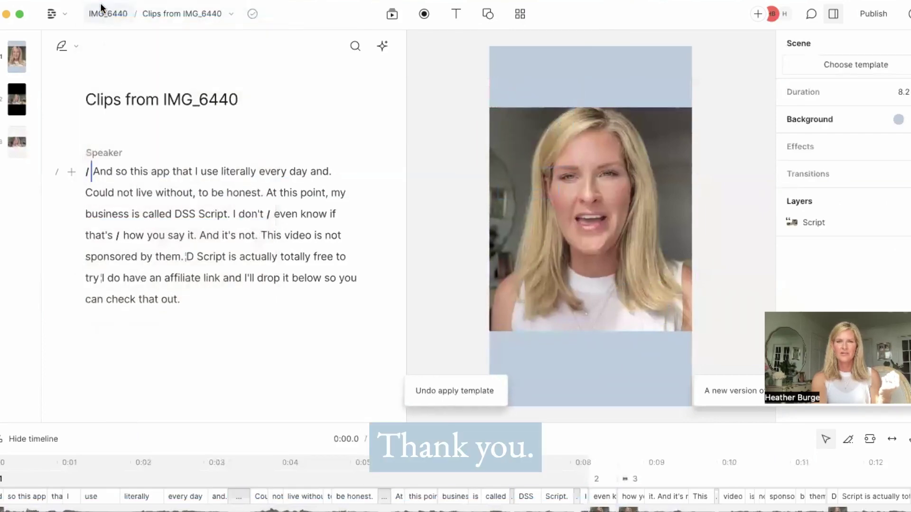
Step: Apply the Portrait layout of Reel Template #1 from the drive templates to the scene
click(520, 13)
click(437, 47)
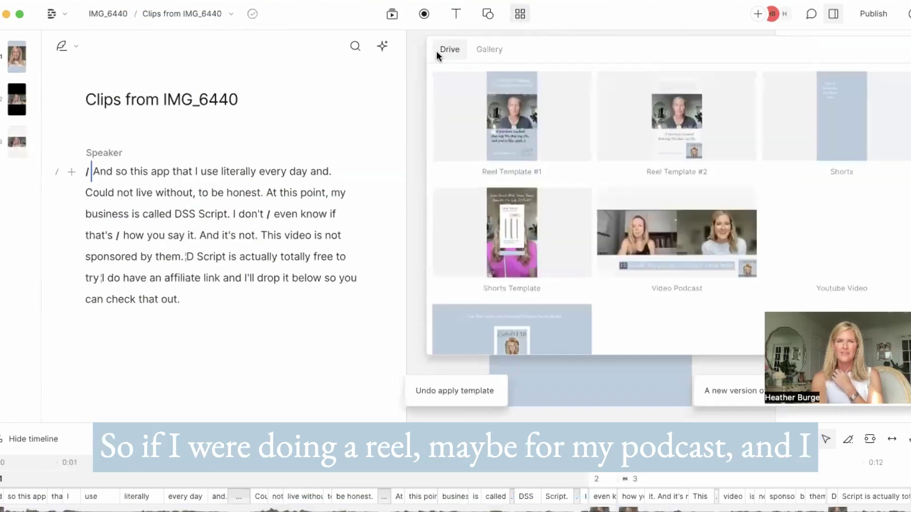
click(506, 123)
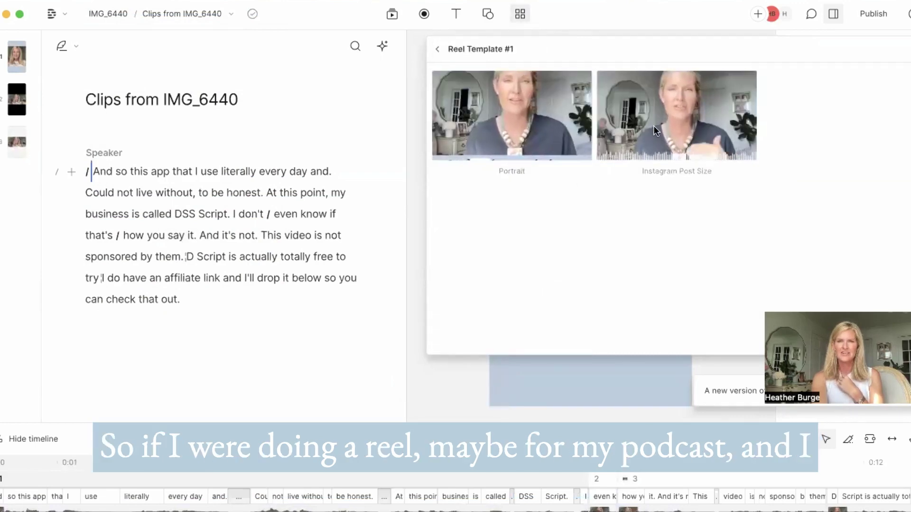
click(551, 125)
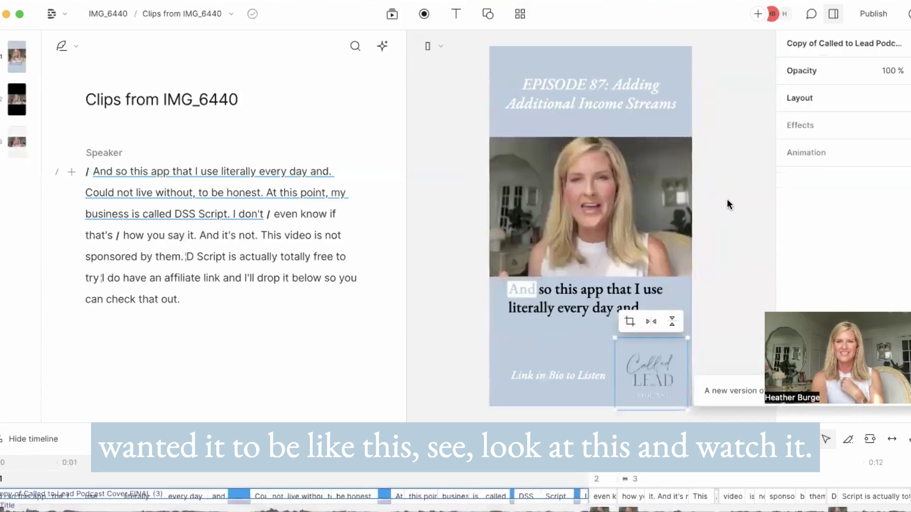
Step: Play the opening of the clip to preview the template's animated captions and waveform, and stop playback
click(727, 200)
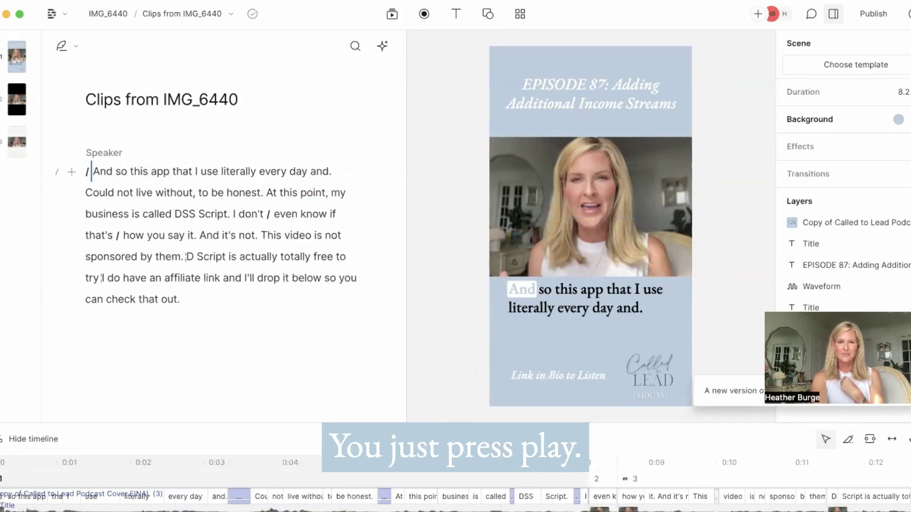
key(space)
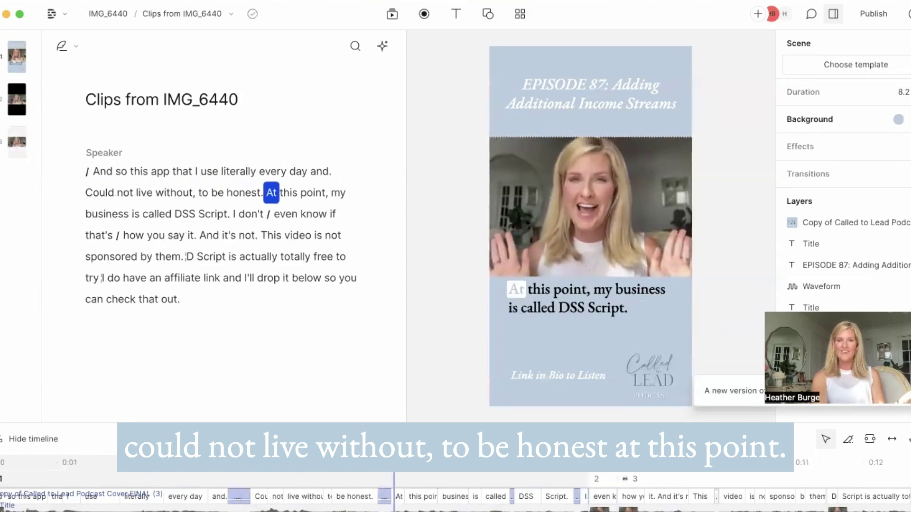
click(456, 439)
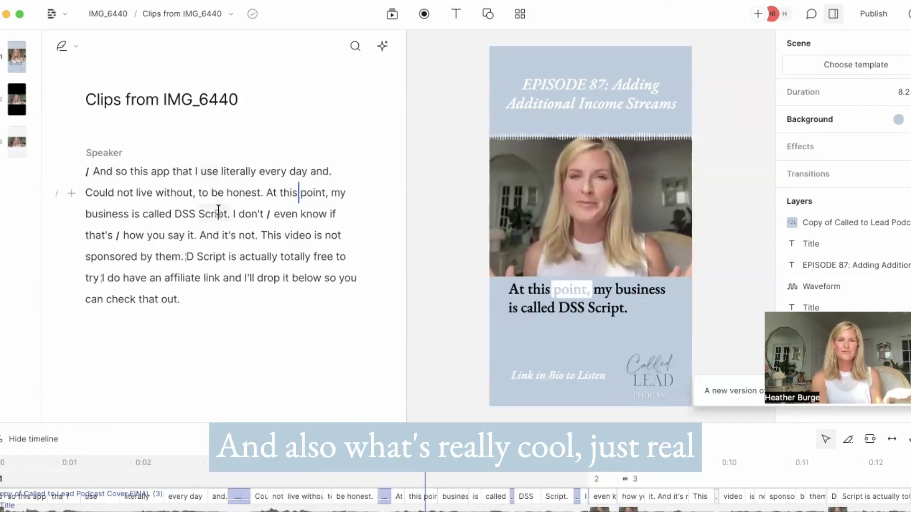
Step: Correct the transcript words "DSS Script" to "Descript" in the sentence beginning "At this point"
drag(227, 212, 178, 208)
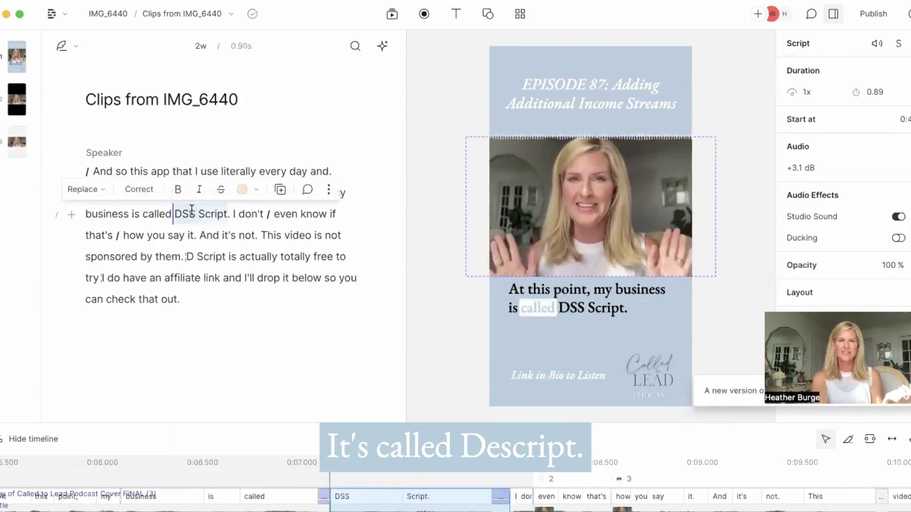
click(139, 189)
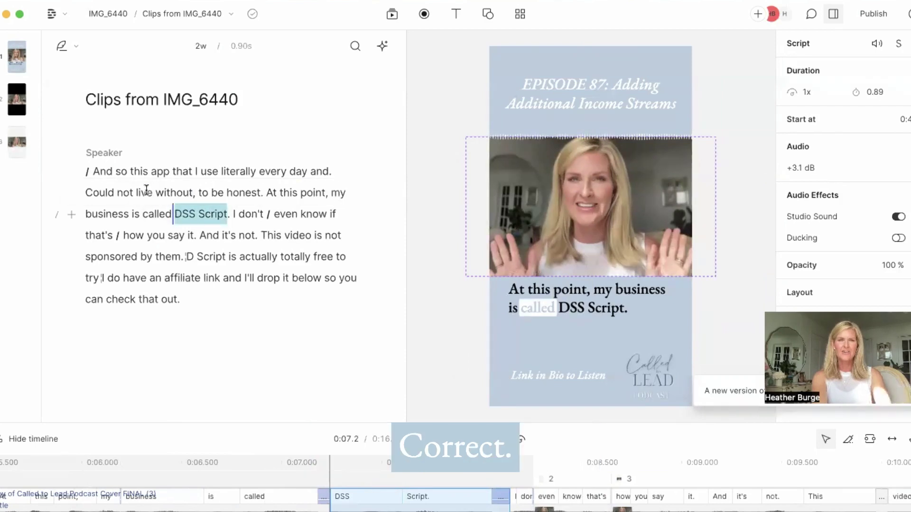
text(Descript)
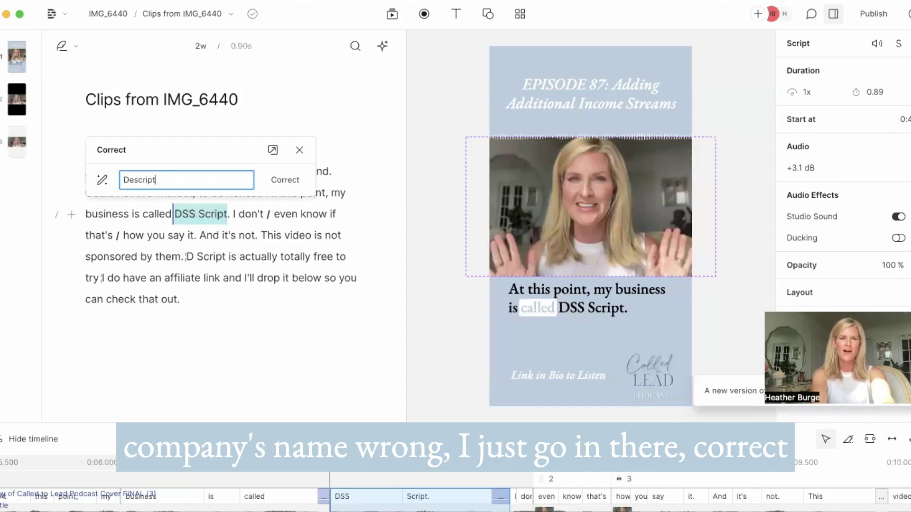
click(282, 180)
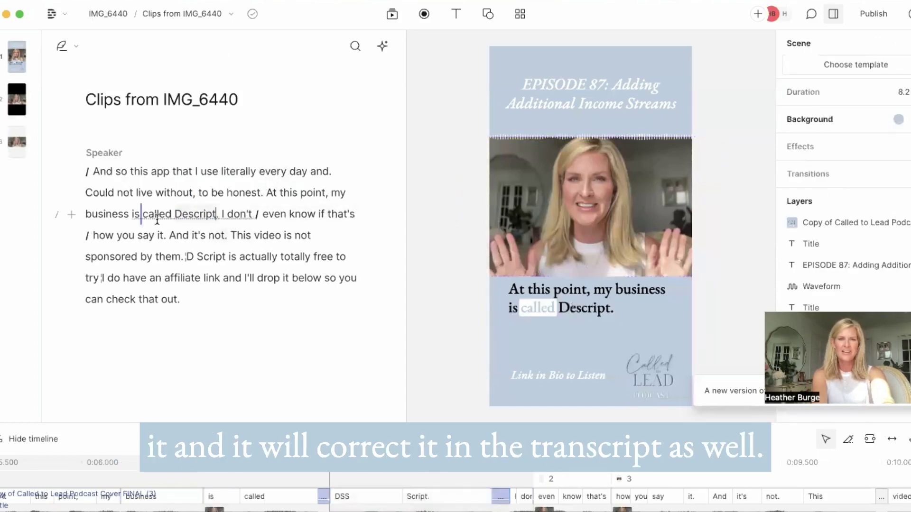